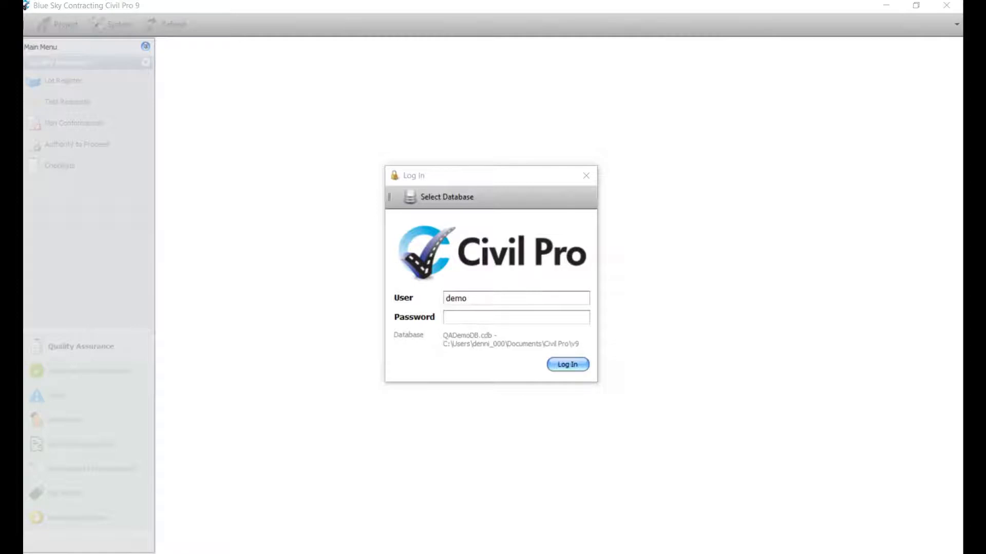
- Enter the account password and log in to the QADemoDB database
left_click(488, 318)
type("demo")
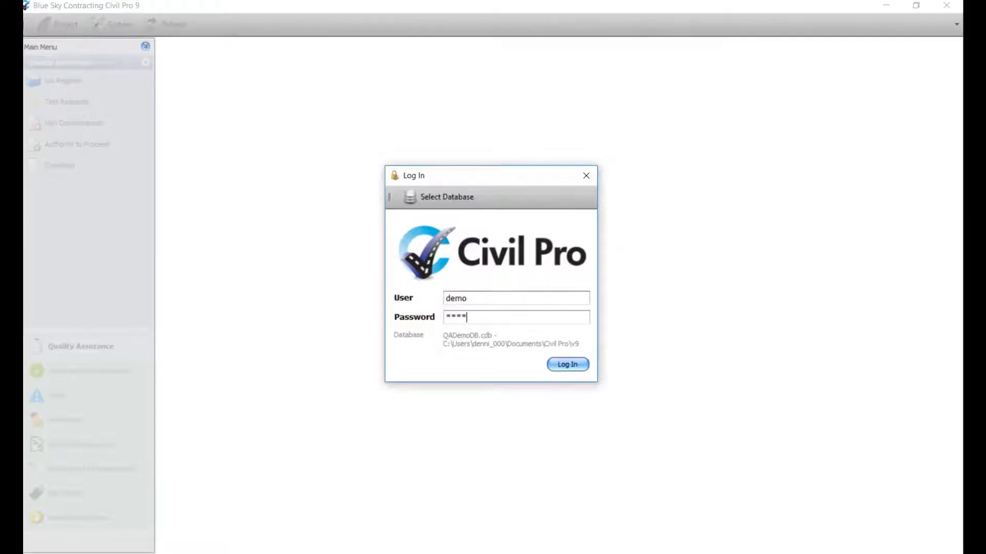
left_click(567, 365)
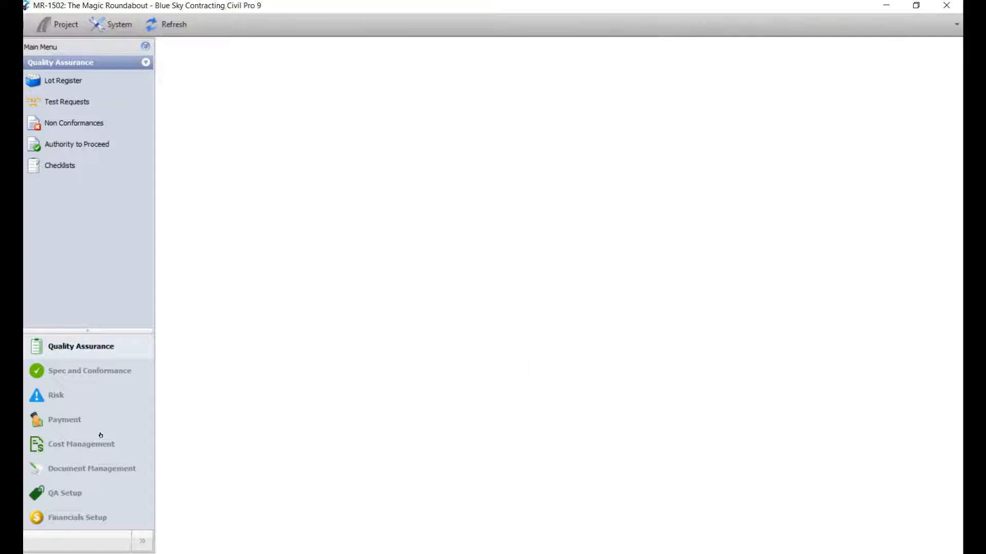
- Under Payment > Progress Claims, create a new report period ending 31 October 2016
left_click(65, 420)
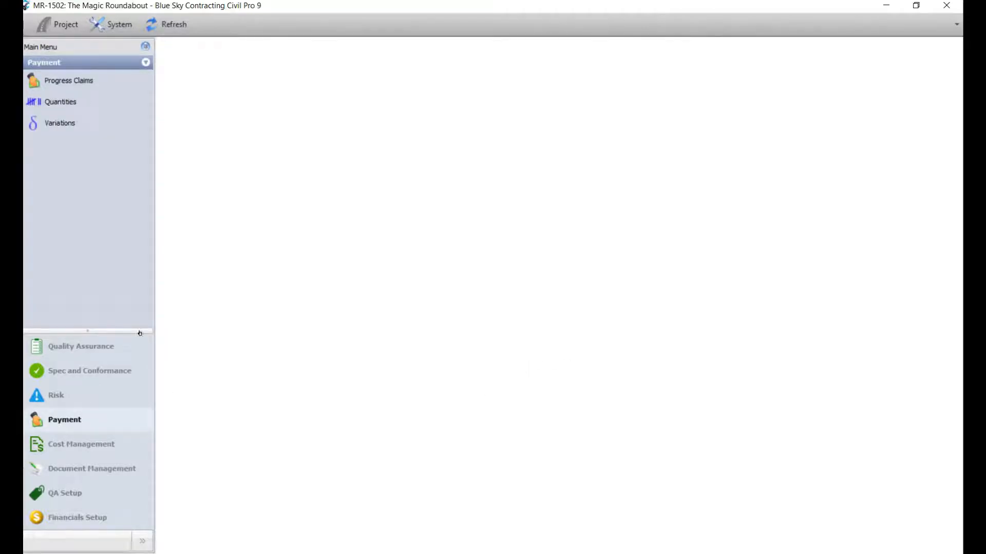
left_click(76, 87)
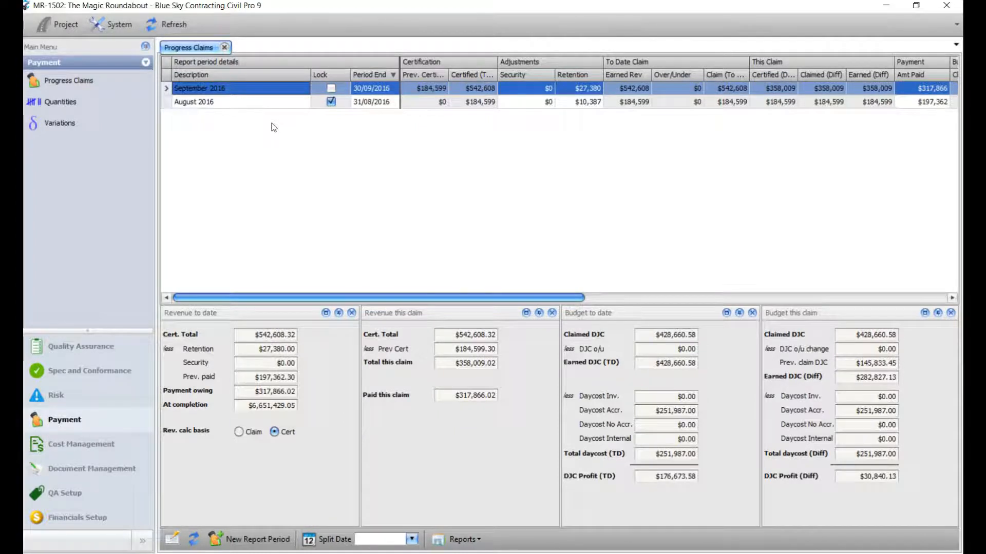
left_click(261, 544)
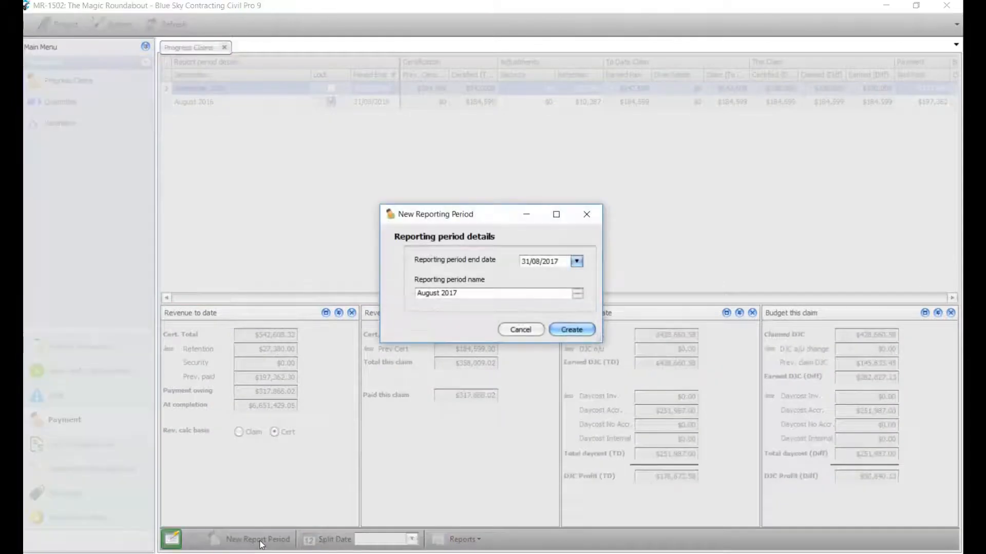
left_click(577, 262)
scroll(600, 405, "up", 10)
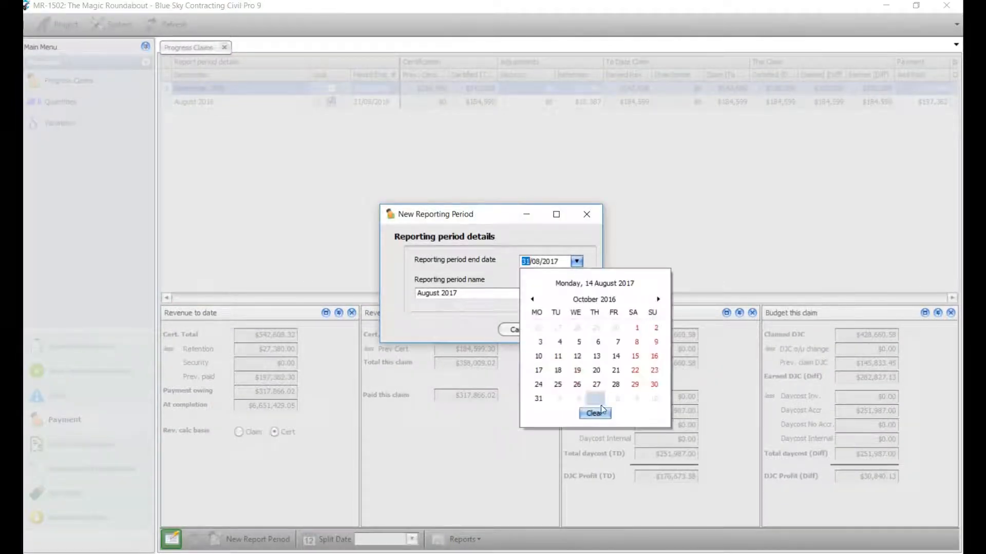
left_click(538, 398)
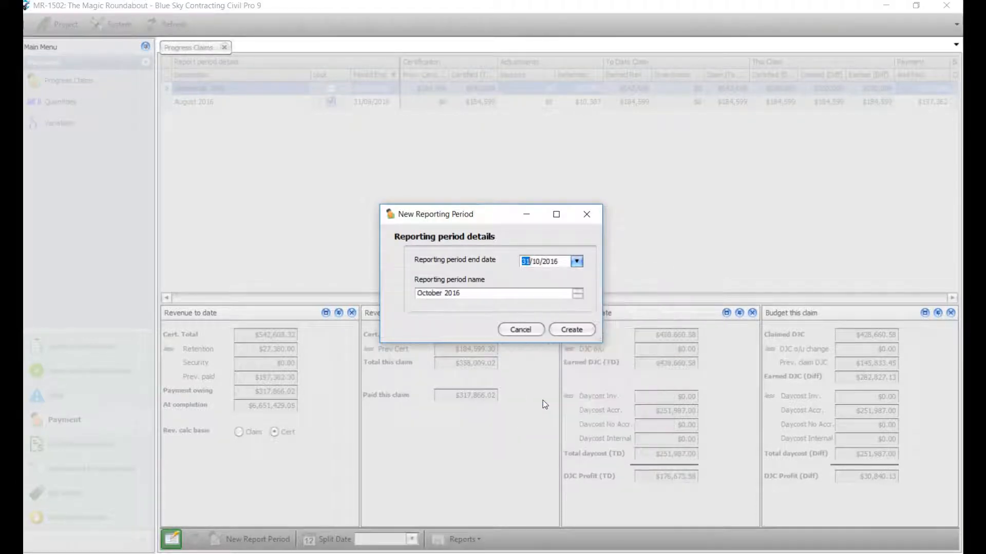
left_click(568, 333)
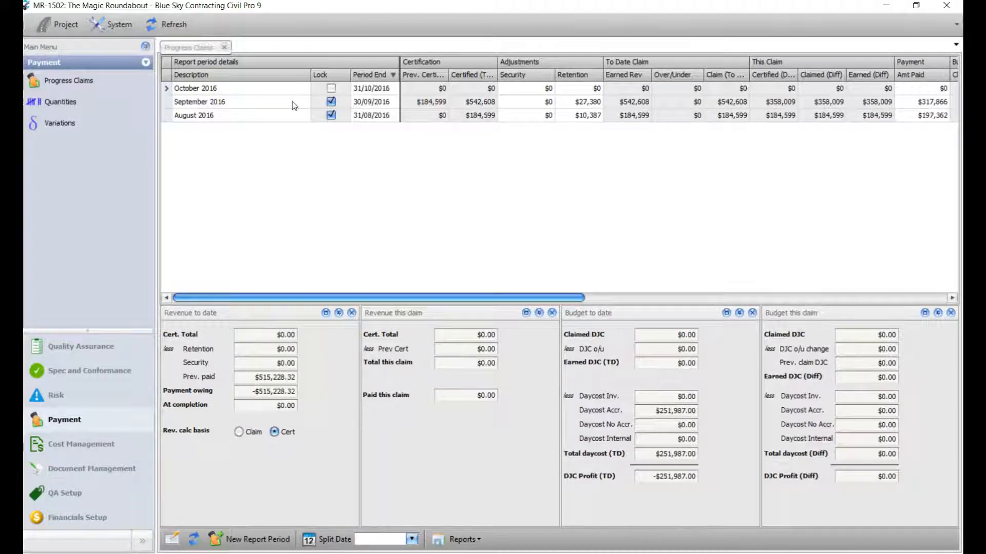
- Select October 2016, then unlock and relock the September 2016 claim with Toggle claim lock
left_click(222, 91)
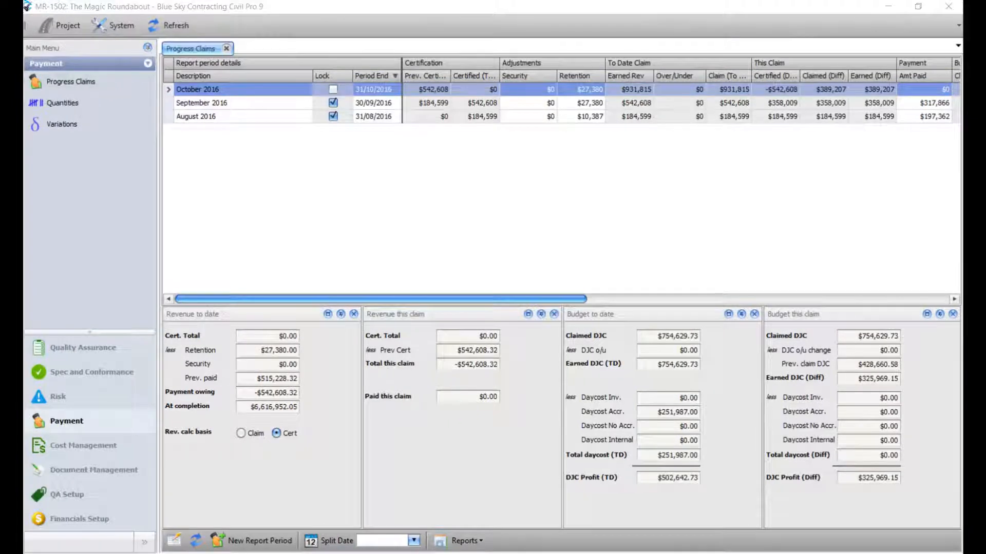
left_click(254, 103)
right_click(254, 104)
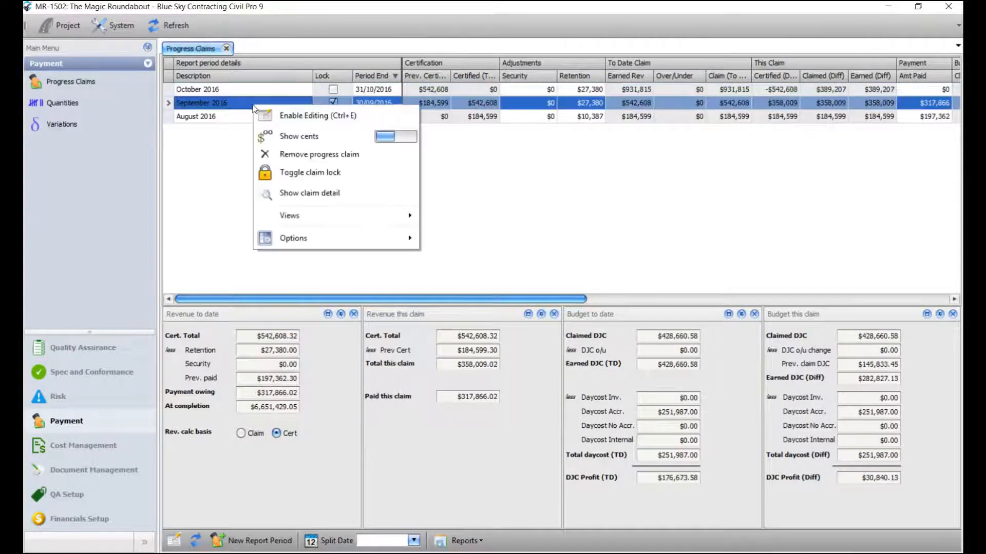
left_click(300, 171)
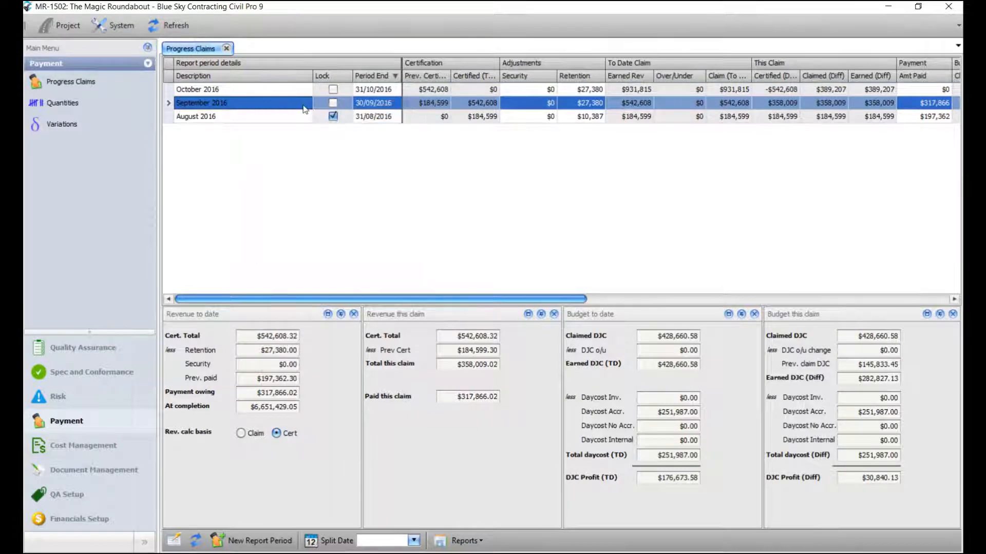
right_click(266, 105)
left_click(300, 169)
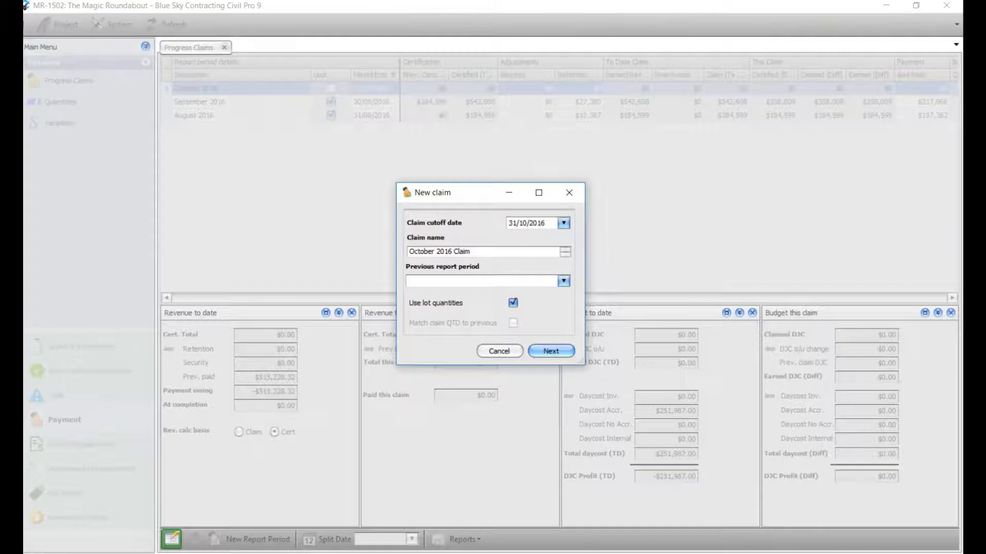
- Build the October 2016 Claim from lot quantities, with September 2016 as the previous period
left_click(563, 281)
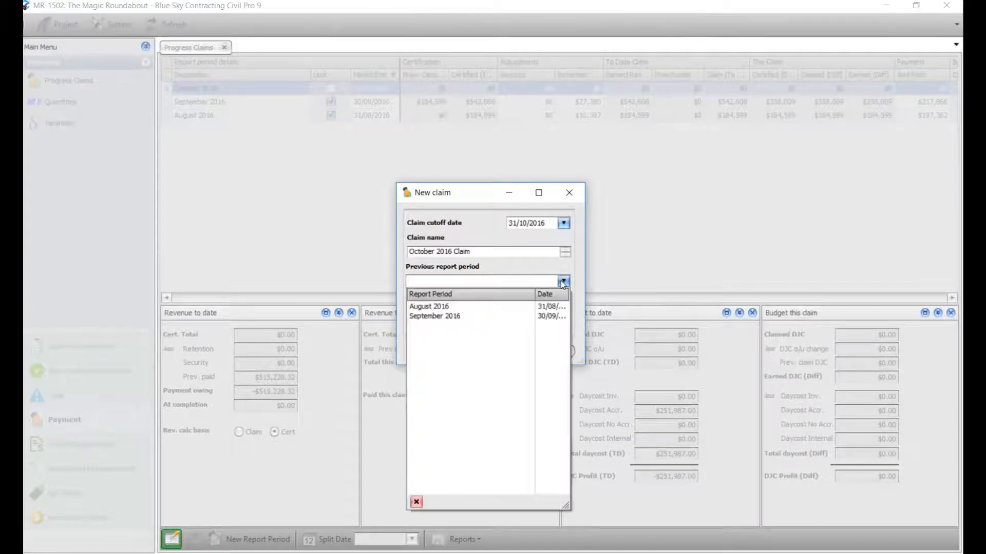
left_click(467, 316)
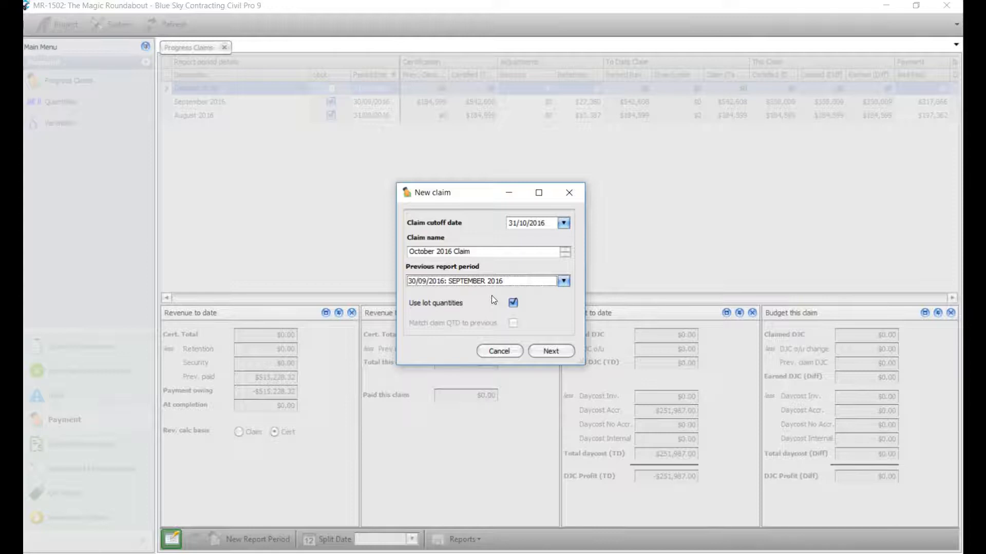
left_click(553, 353)
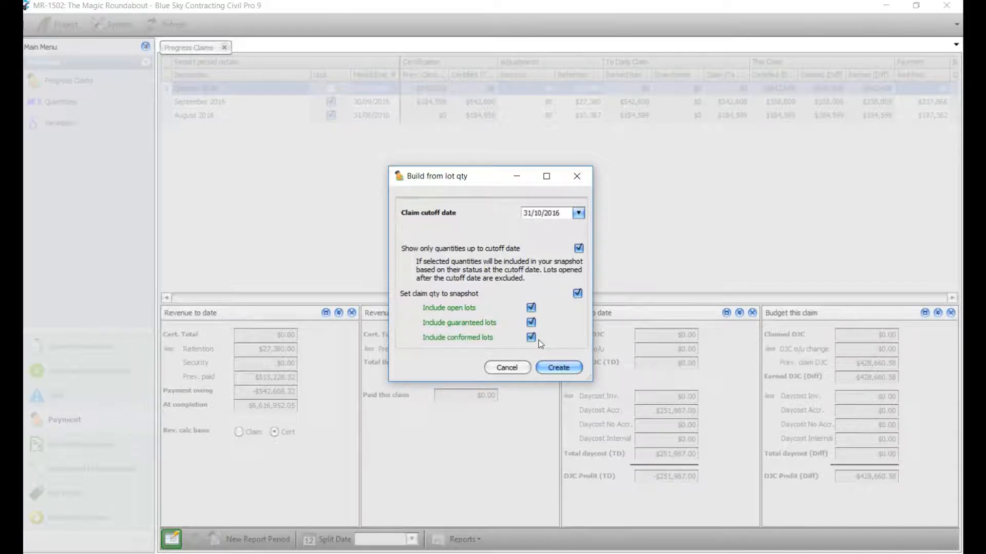
left_click(565, 371)
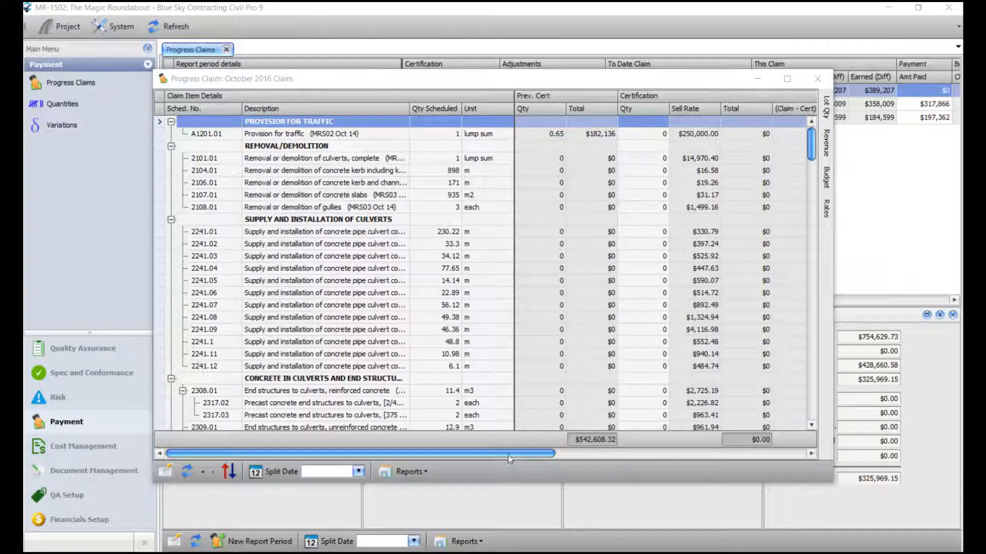
- Move the Progress Claim window left and widen it to reveal more columns
left_click_drag(510, 457, 758, 466)
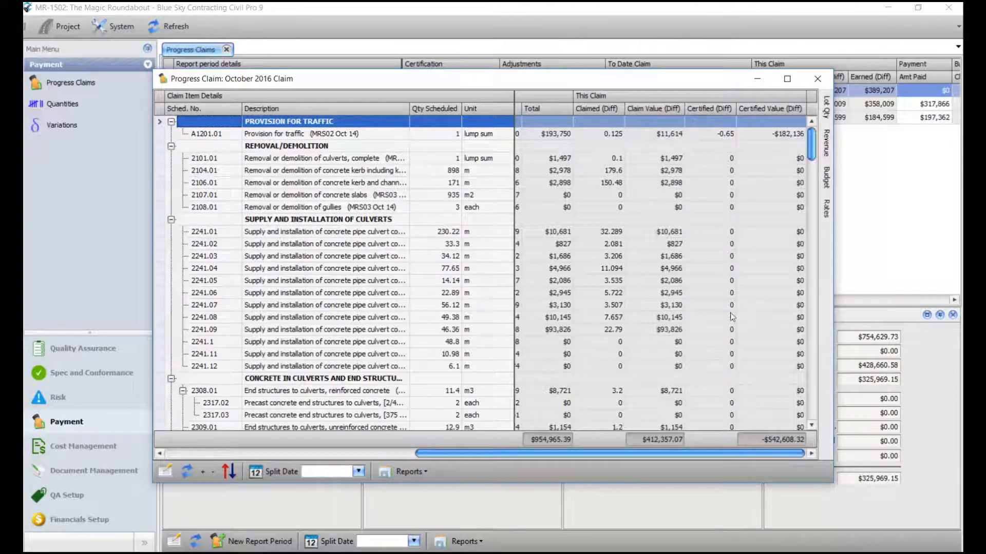
left_click_drag(643, 79, 530, 80)
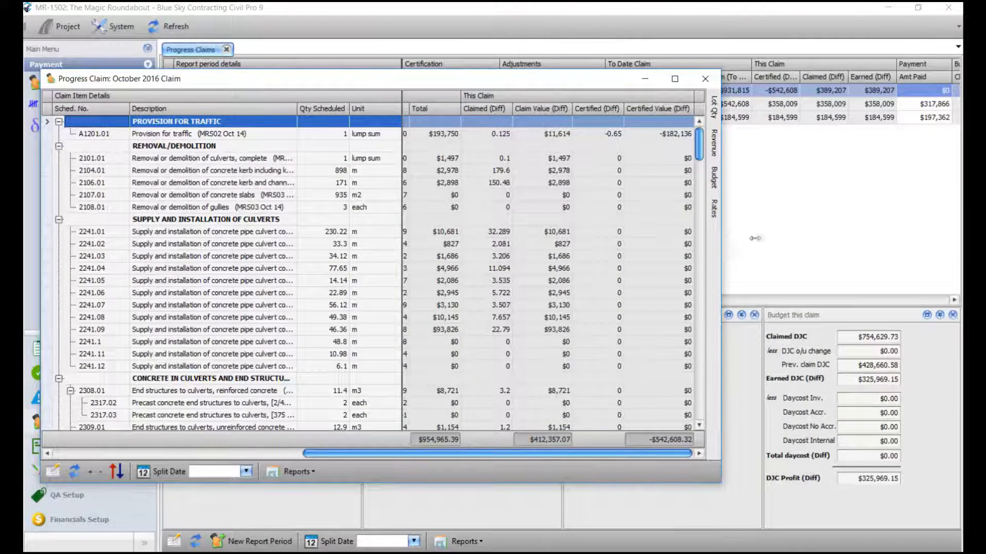
left_click_drag(729, 239, 950, 239)
left_click_drag(732, 454, 534, 457)
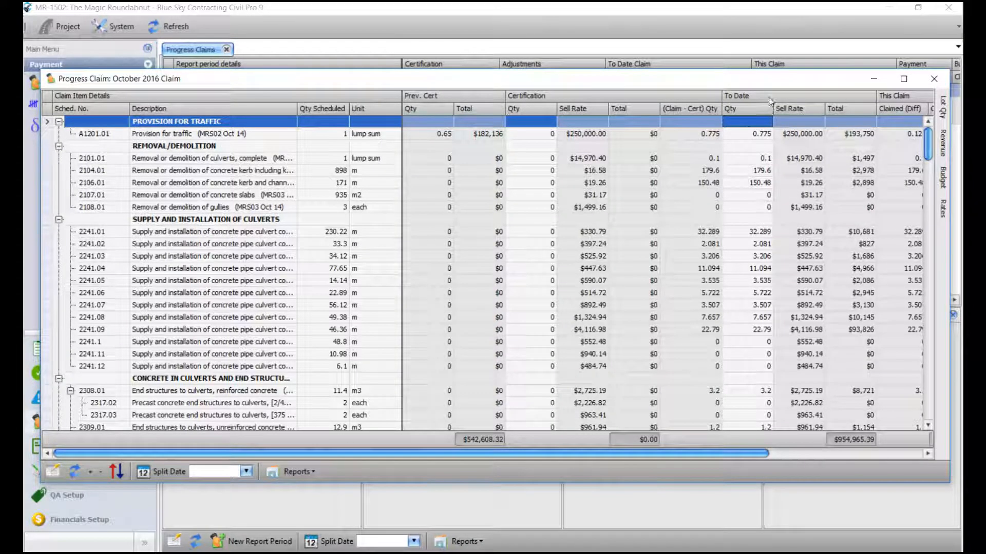
left_click(806, 454)
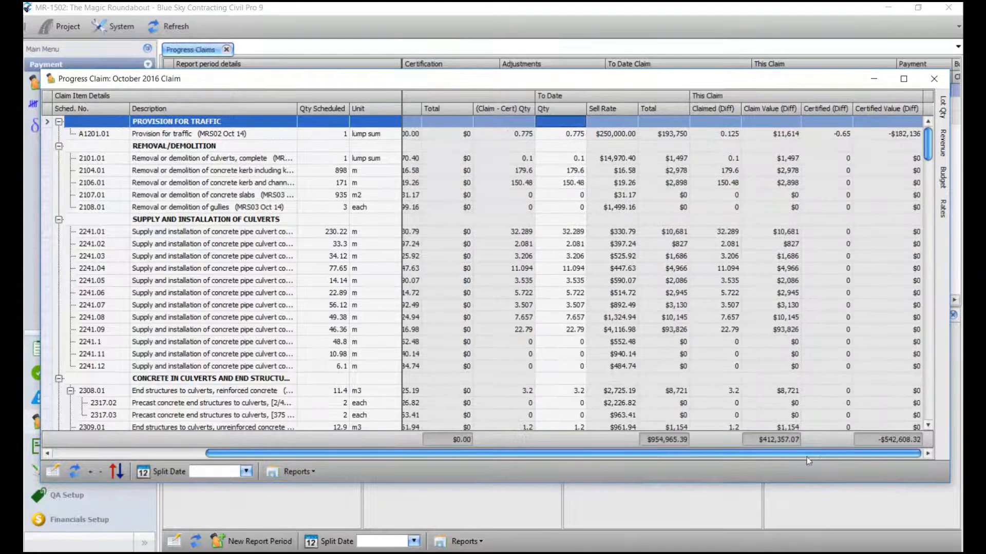
- View the Bands in the Column/Band Chooser, then select item A1201.01
right_click(590, 95)
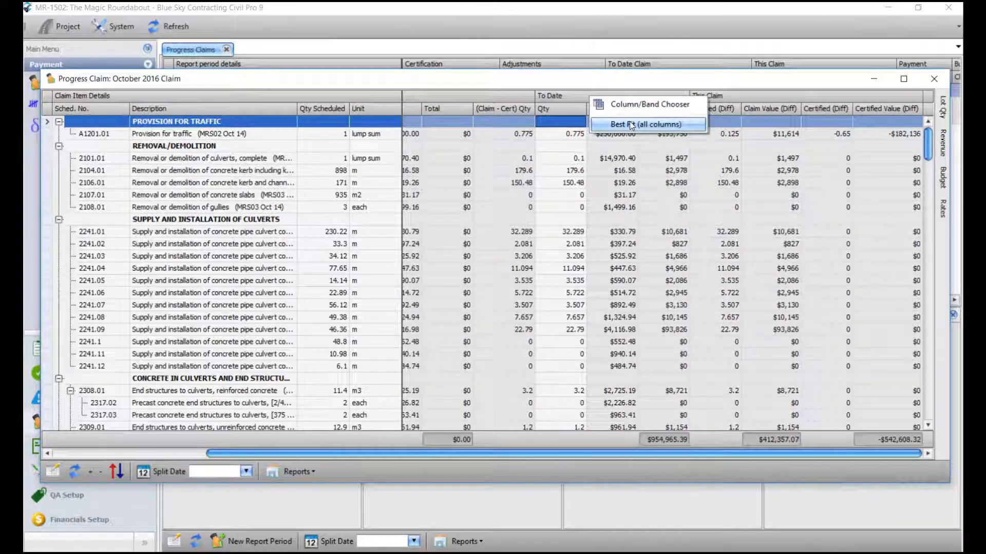
left_click(648, 104)
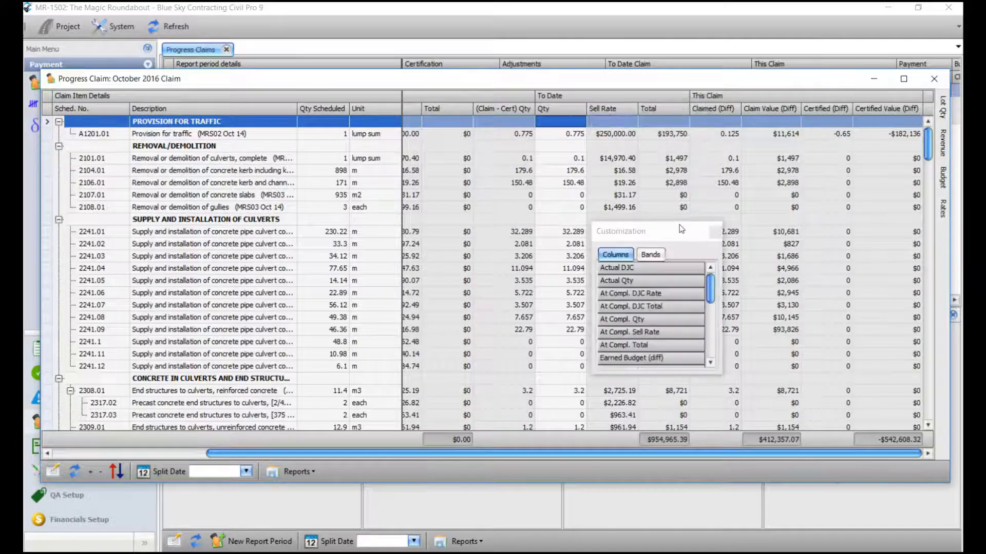
left_click(651, 255)
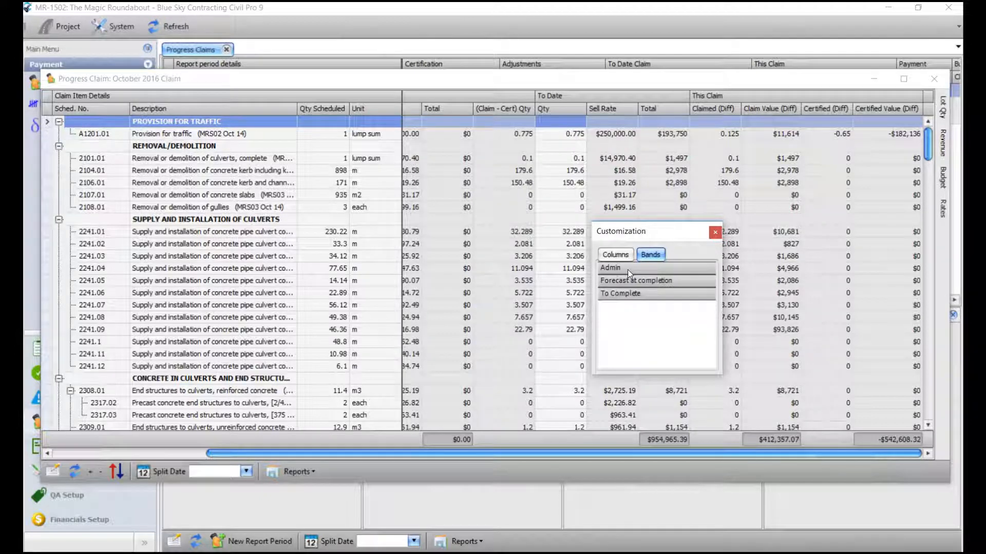
left_click(714, 232)
left_click(756, 138)
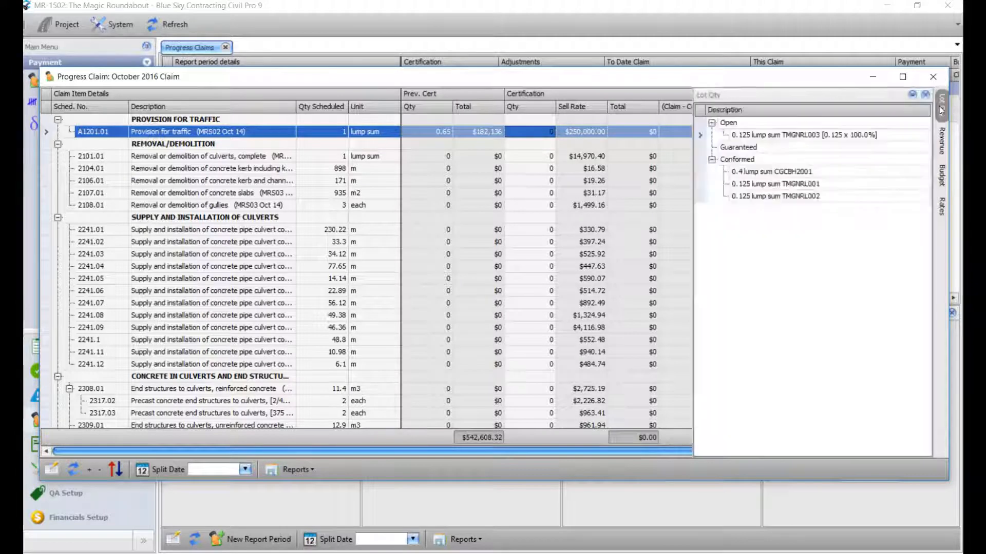
mouse_move(941, 109)
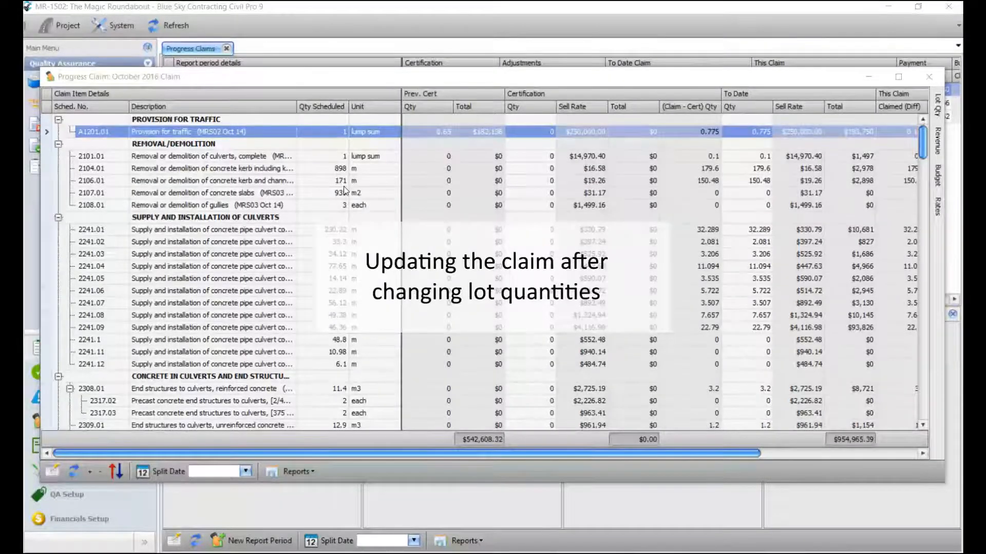
- Find item 9005.01 by searching '9005', check its Lot Qty, then open the Lot Register
left_click(311, 135)
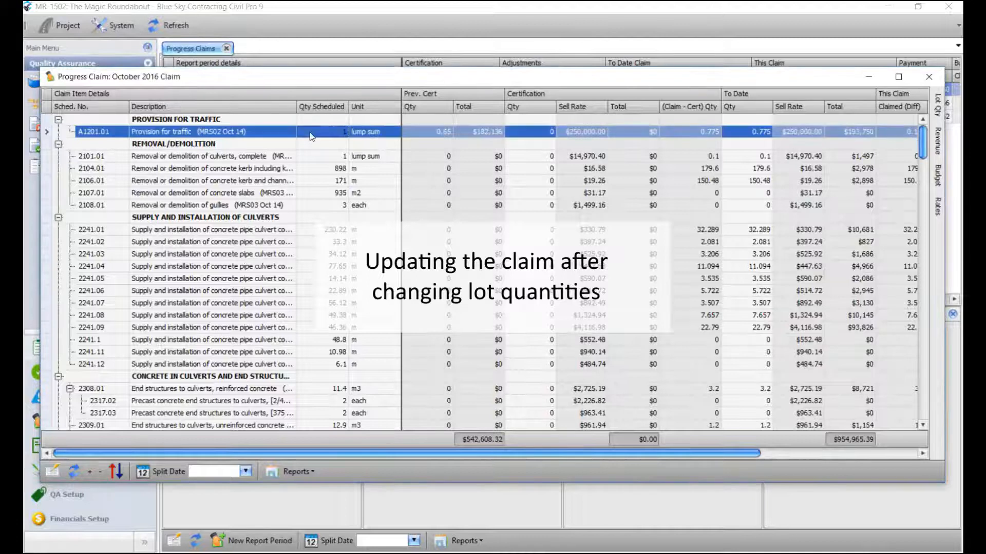
key("ctrl+f")
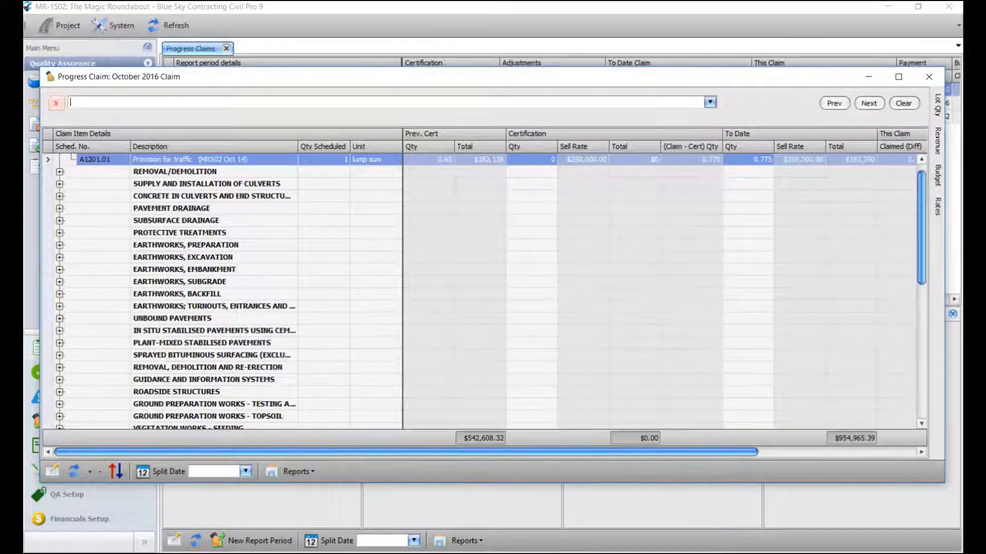
type("9005")
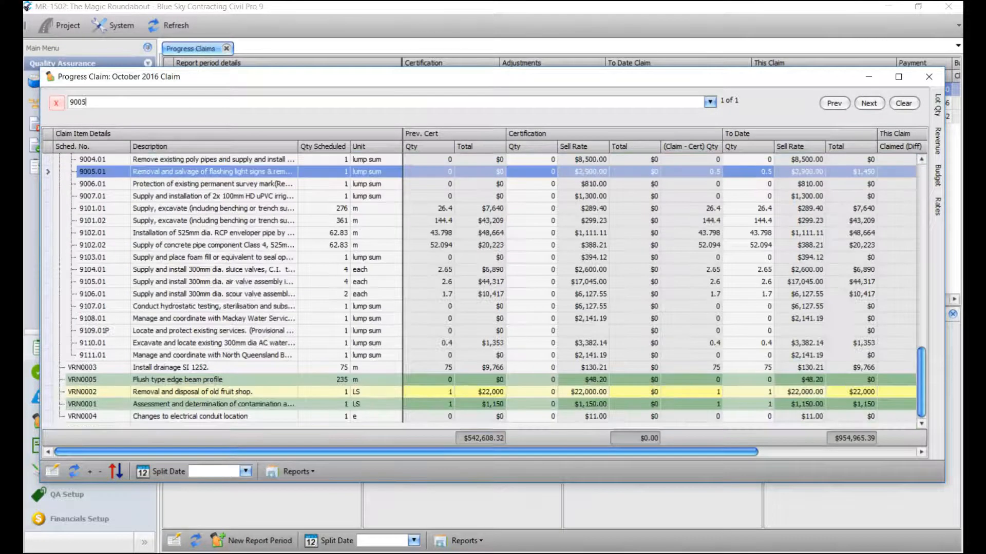
left_click(102, 174)
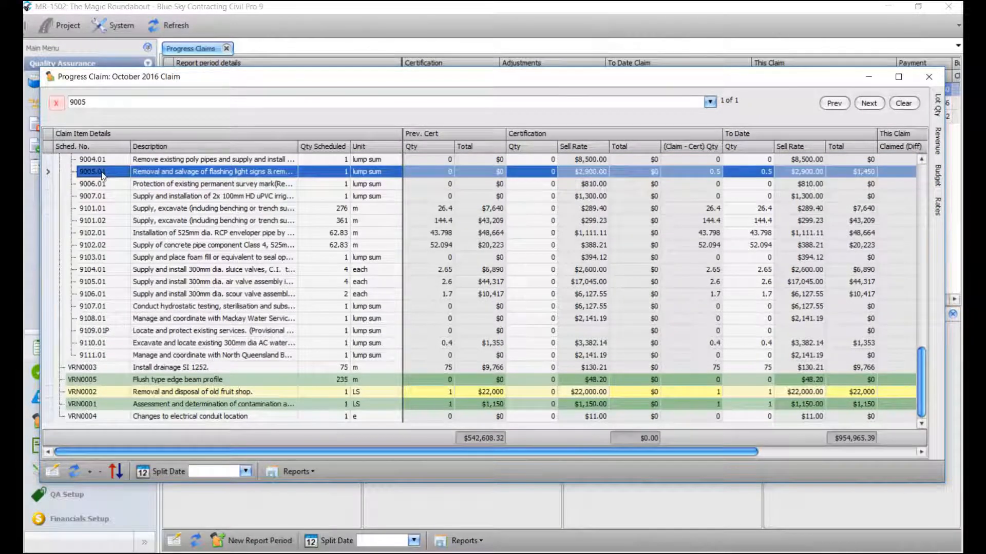
left_click(943, 109)
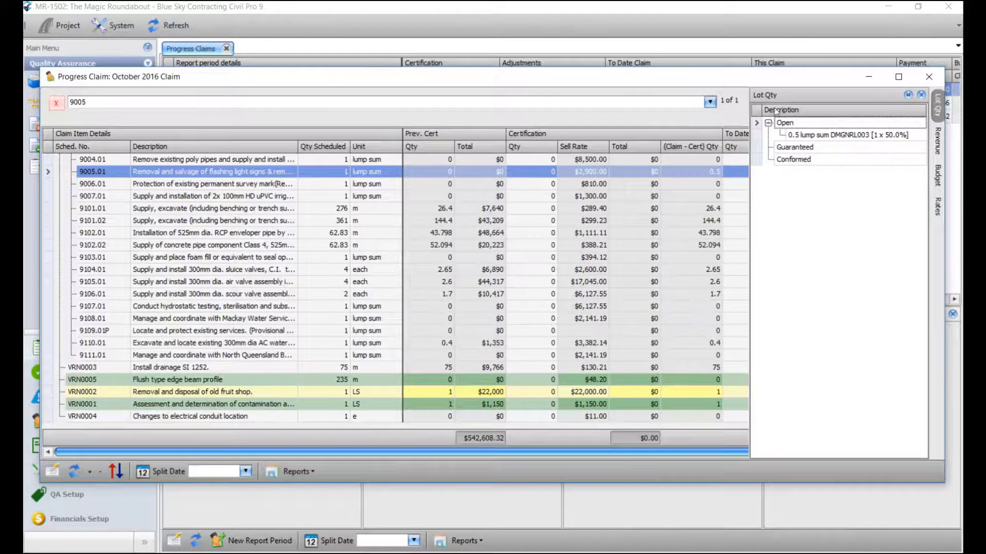
left_click(467, 10)
left_click(65, 82)
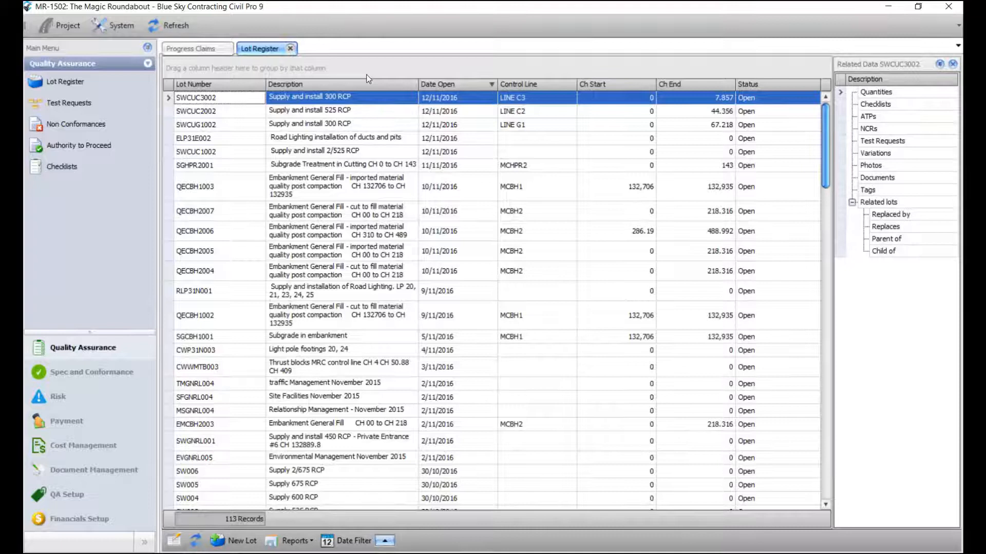
- Search the lot list for 'dmg' and switch to the Open lots view
key("ctrl+f")
type("dm")
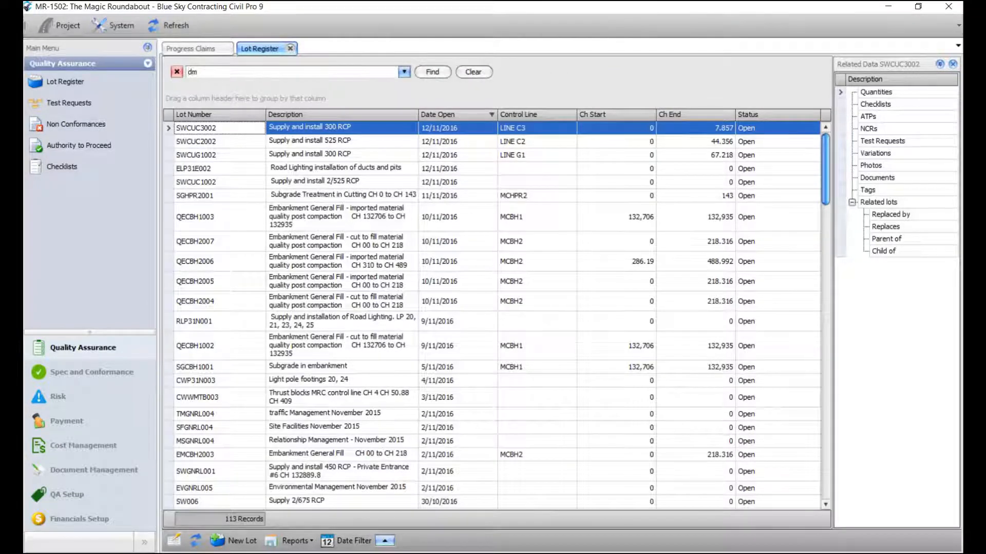
type("g")
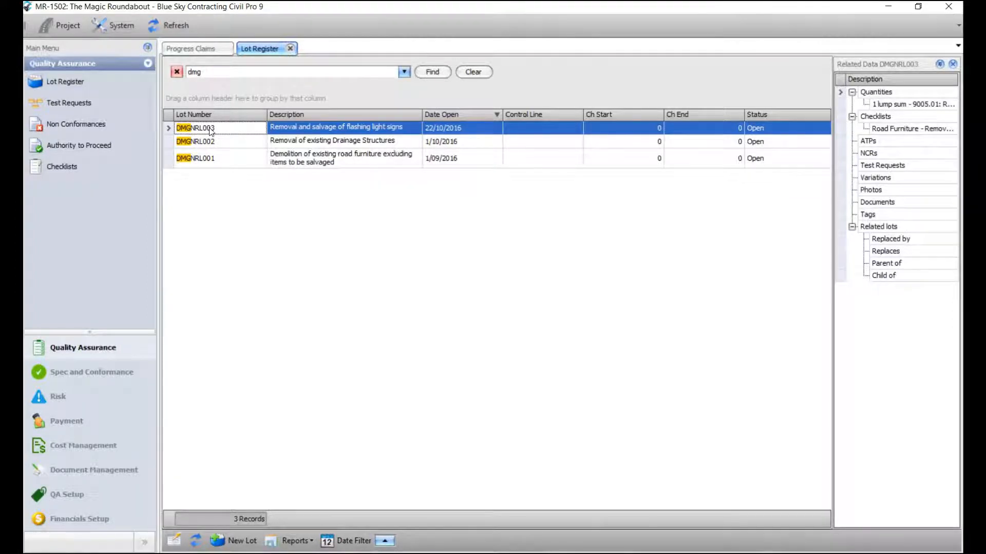
right_click(209, 130)
mouse_move(271, 358)
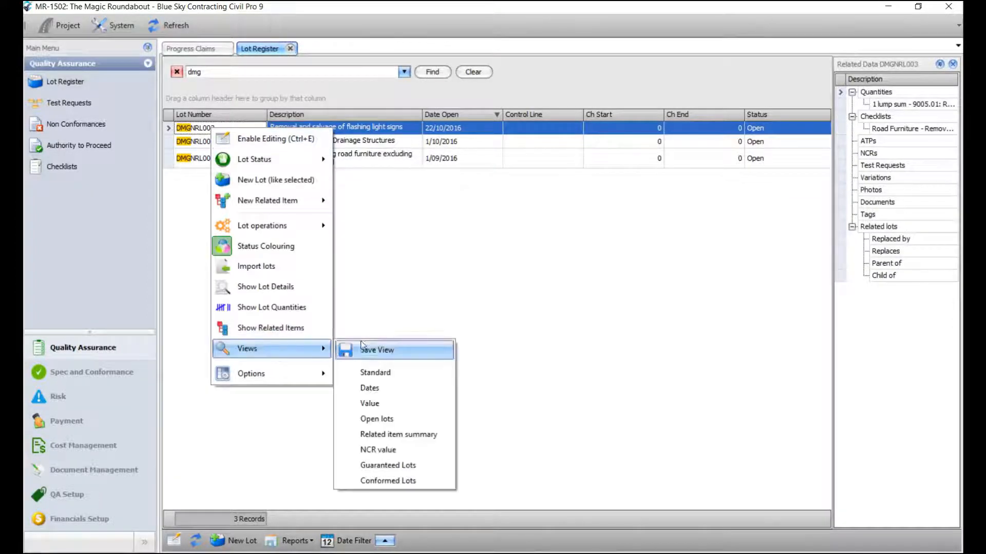
left_click(380, 421)
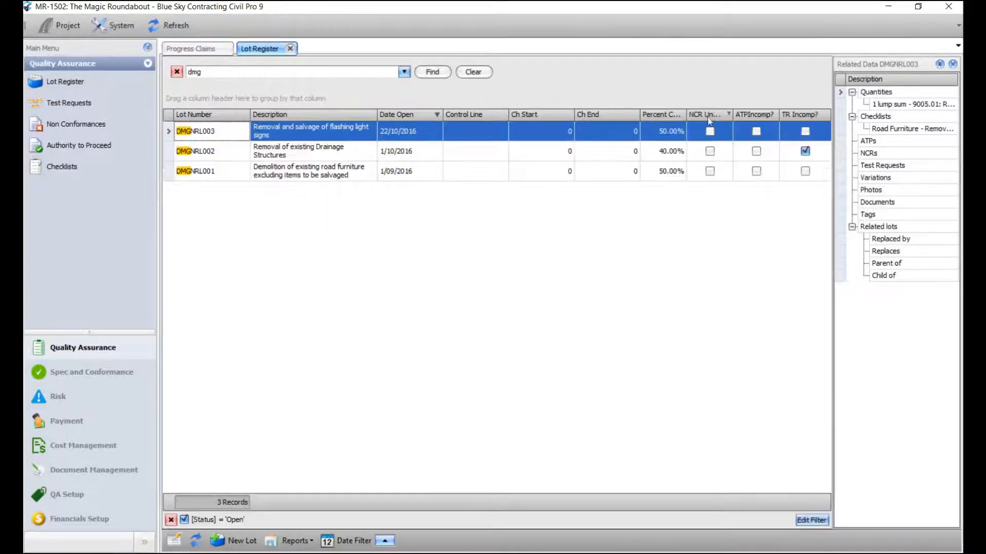
- Enable editing and change DMGNRL003's Percent Complete from 50% to 80%
right_click(666, 132)
left_click(693, 143)
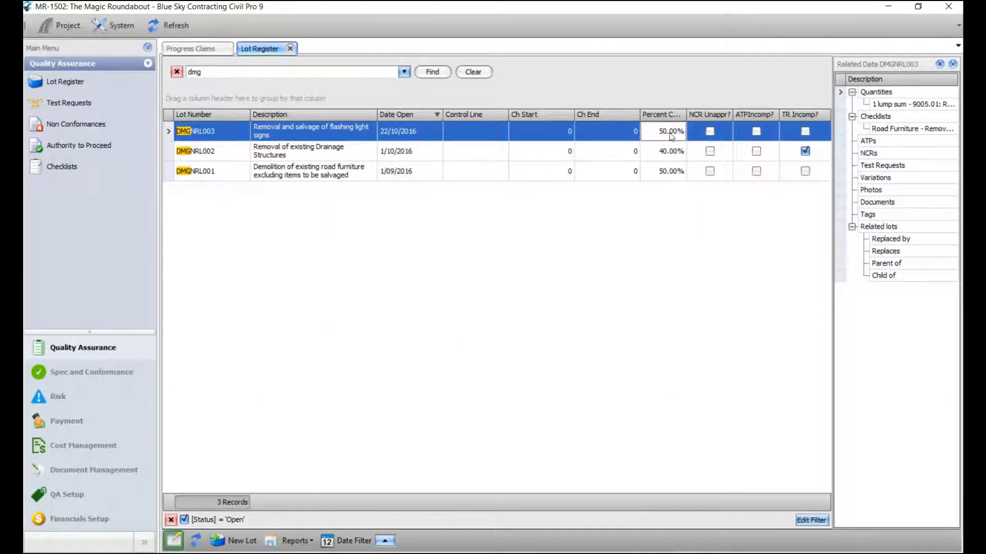
key("Left")
key("BackSpace")
type("8")
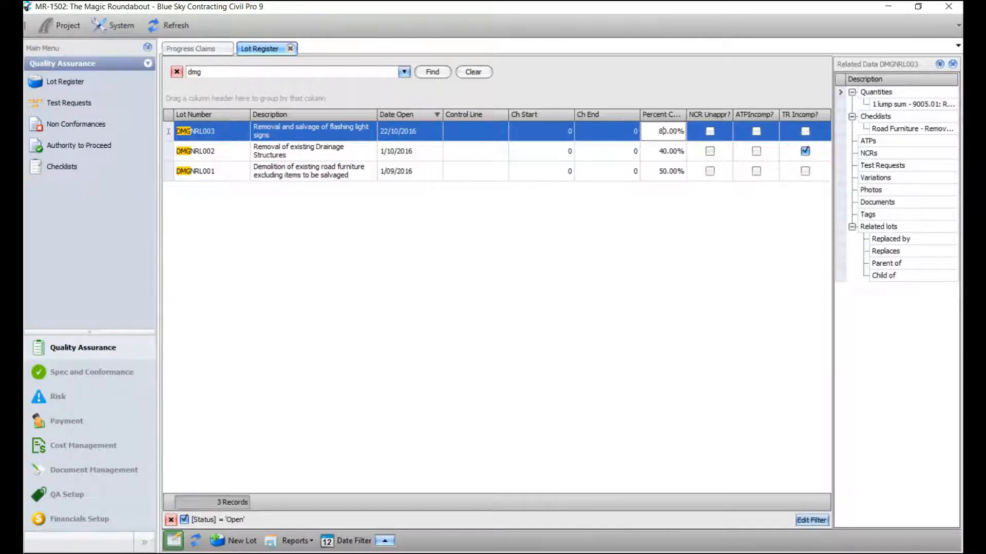
left_click(635, 151)
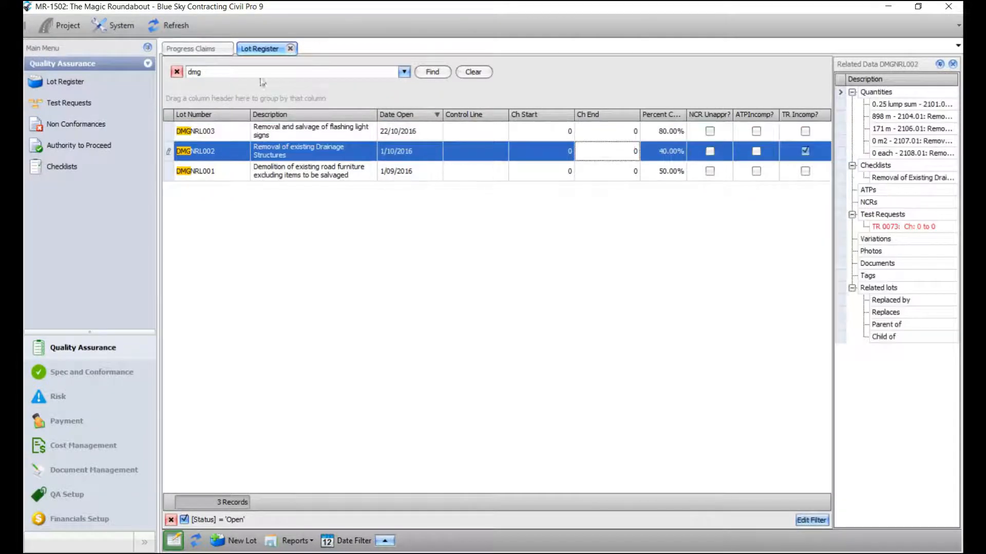
- Close the Lot Register and select item 9005.01 in the October 2016 claim
left_click(290, 48)
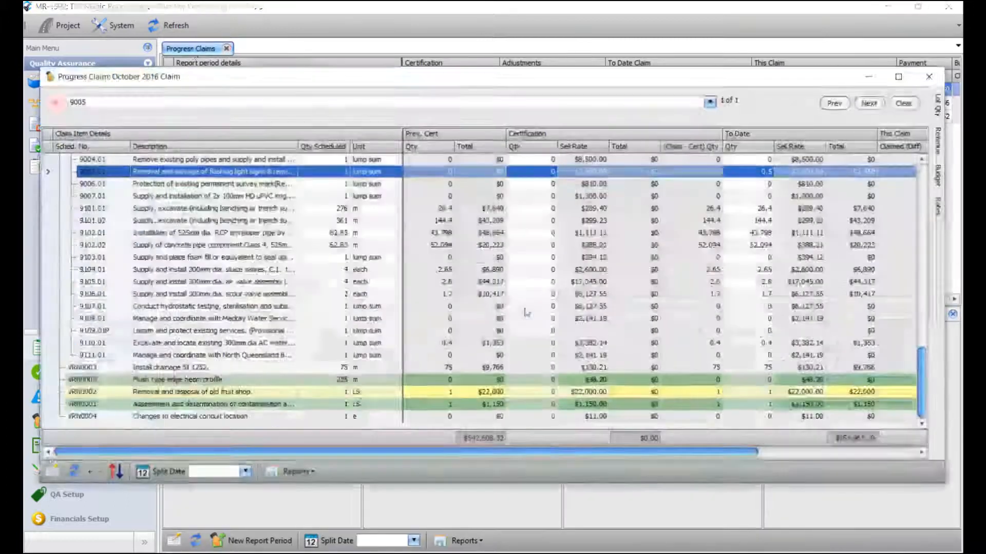
left_click(189, 186)
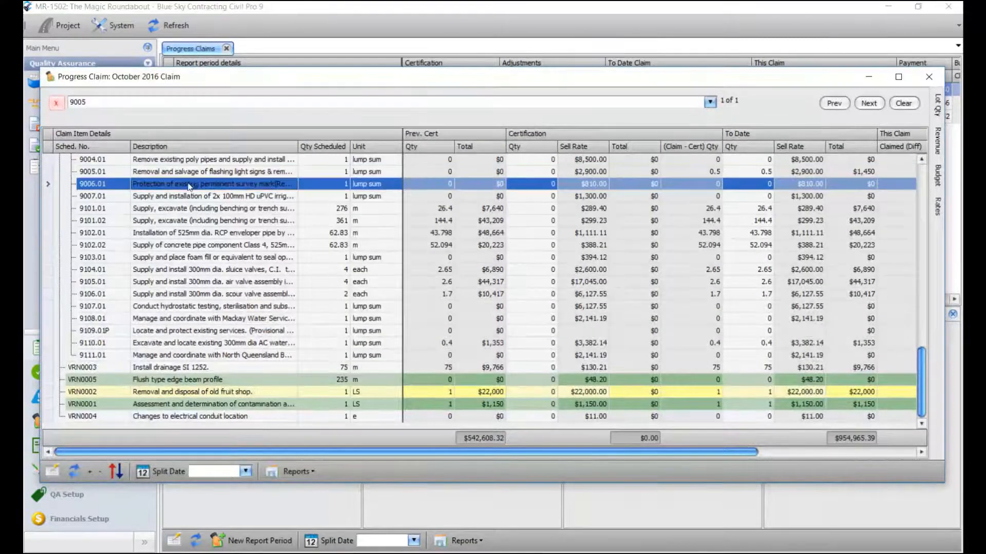
left_click(220, 173)
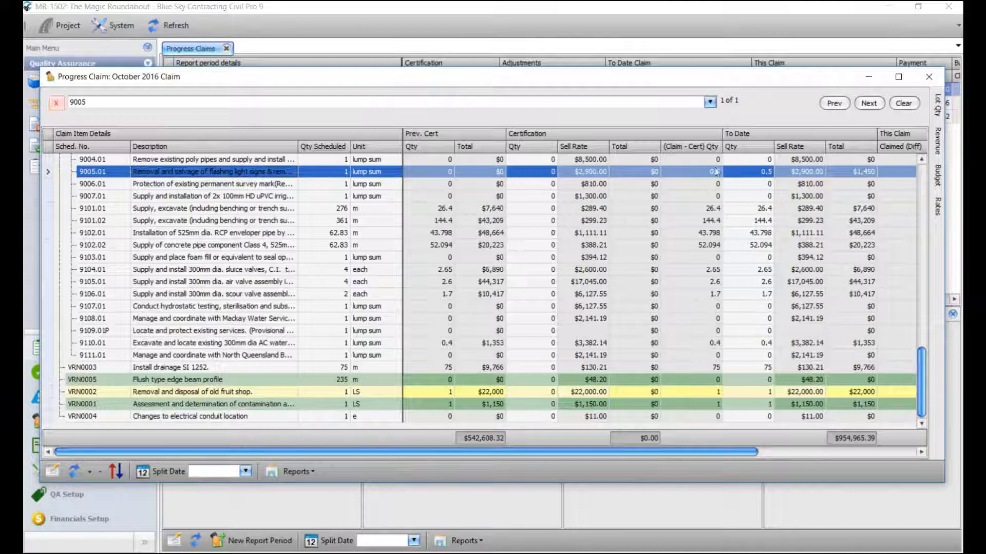
- Renew the quantity snapshot at 31/10/2016, overwriting the old one, and show 9005.01's lot quantities
right_click(743, 175)
mouse_move(785, 230)
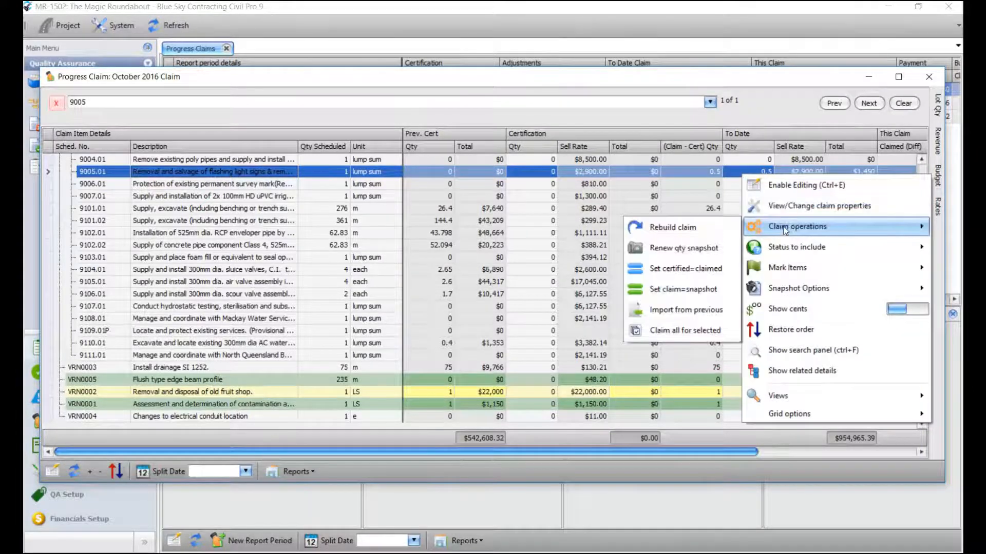
left_click(695, 248)
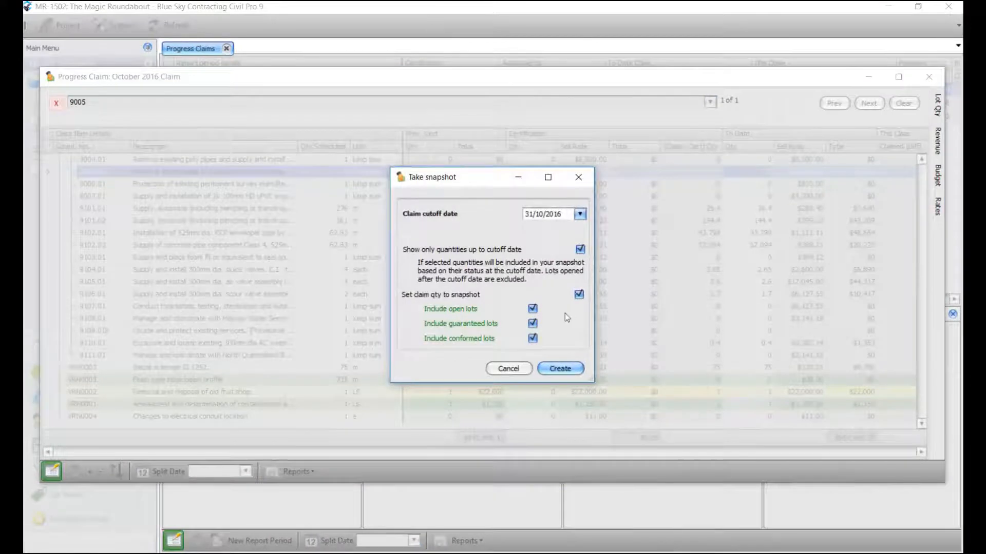
left_click(561, 369)
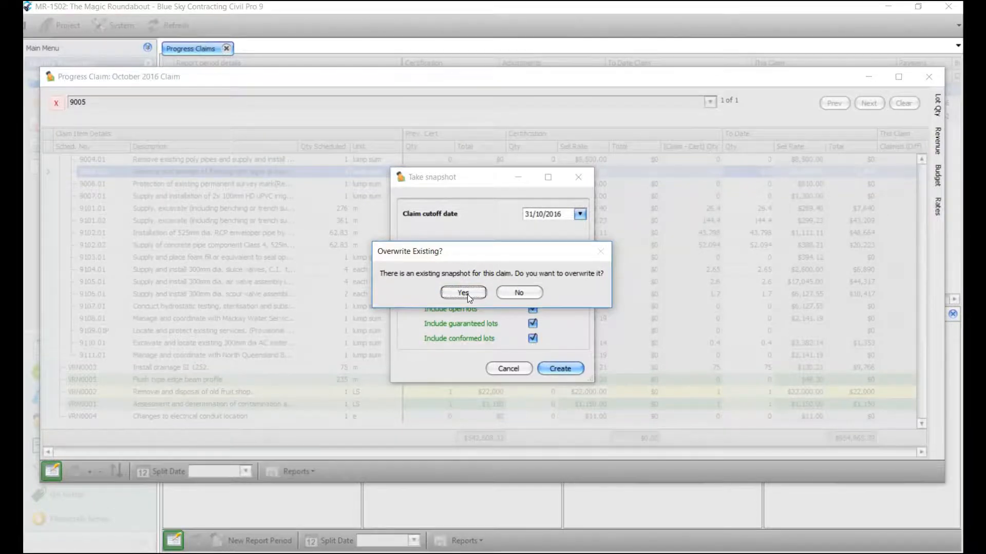
left_click(466, 294)
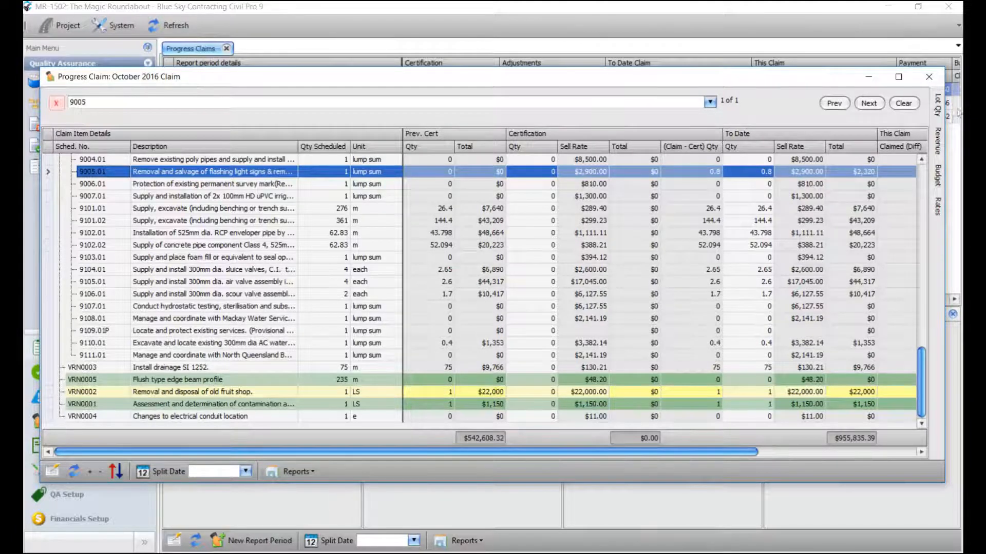
left_click(937, 106)
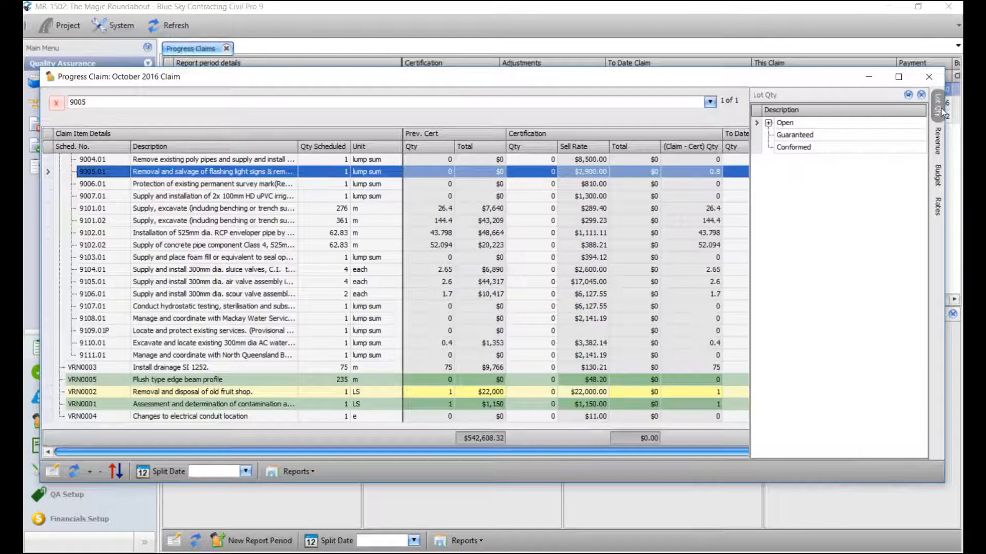
- Expand 9005.01's open lots, check VRN0001 and VRN0003, close the claim, and go to Financials Setup
left_click(769, 123)
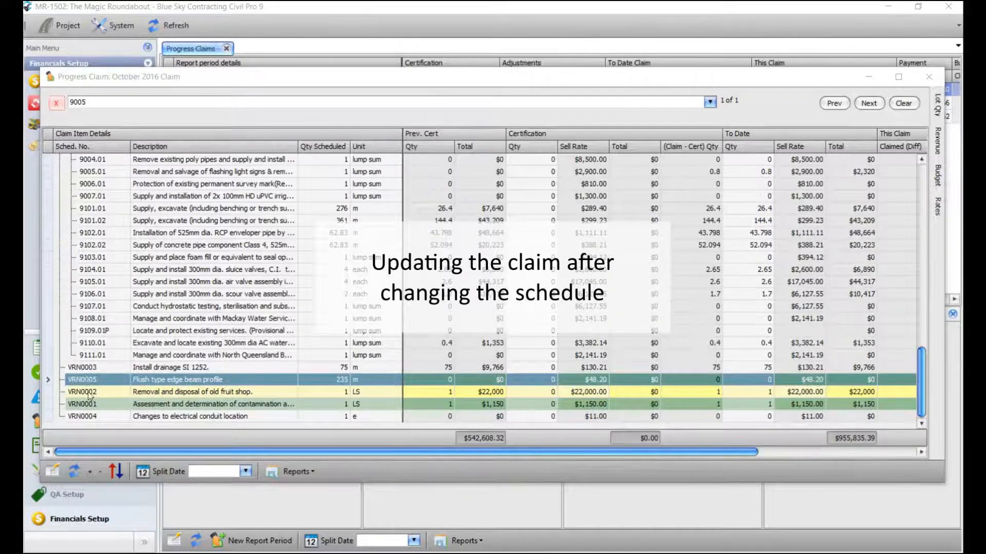
left_click(118, 408)
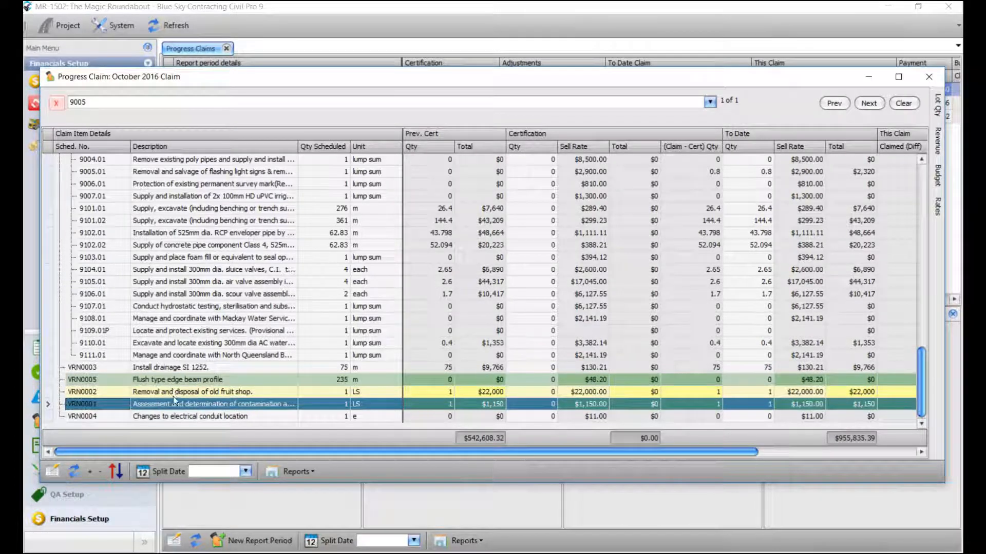
left_click(186, 371)
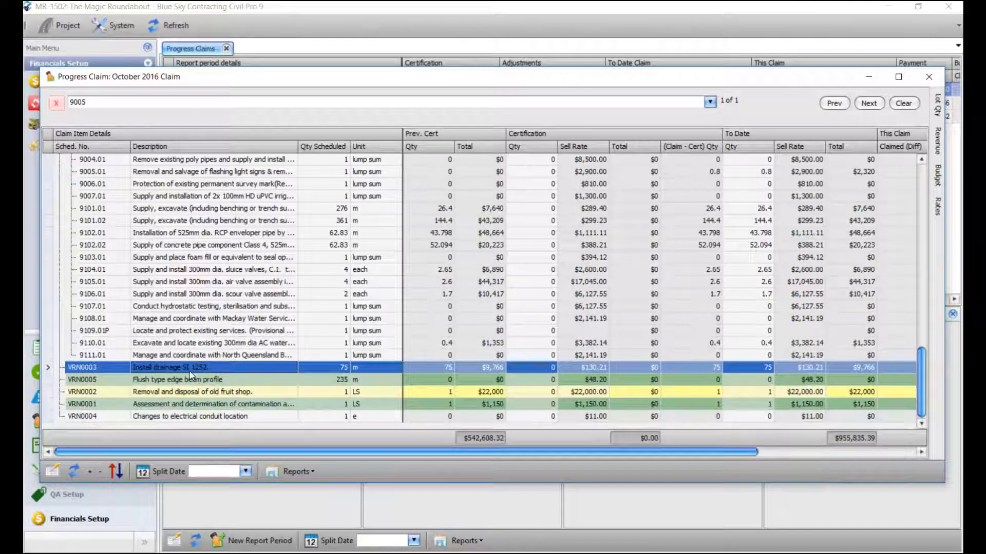
left_click(868, 77)
left_click(78, 520)
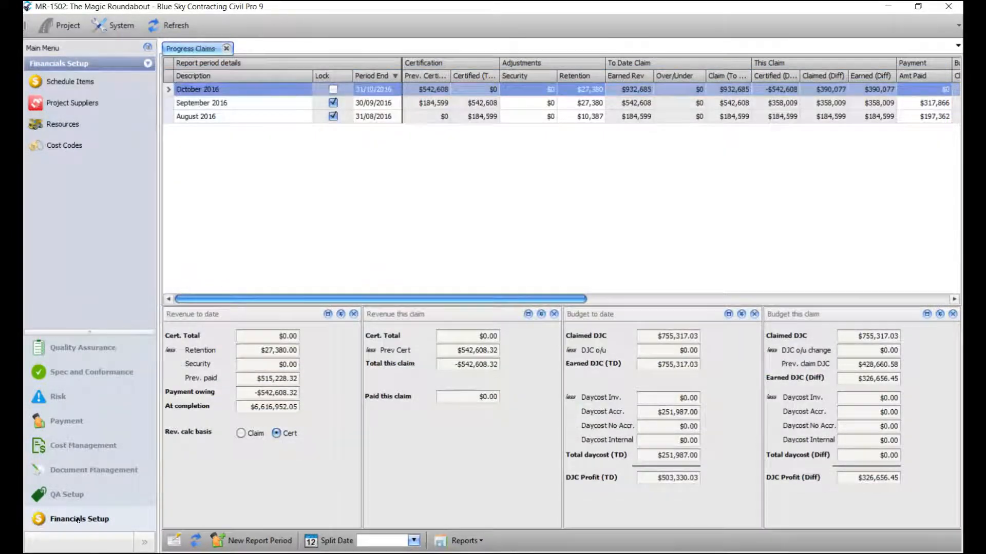
- Open Schedule Items and unlock the schedule from the VRN0003 row
left_click(69, 84)
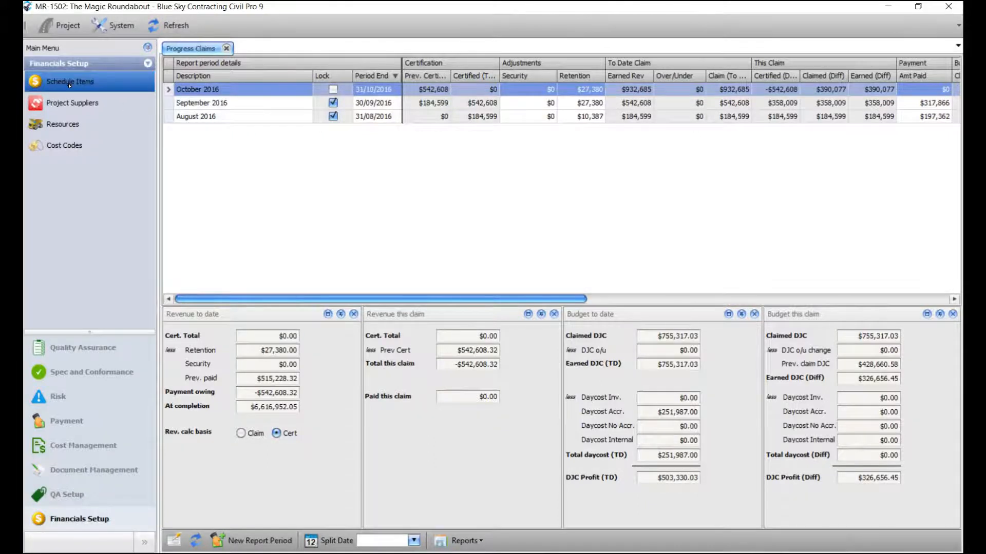
scroll(324, 308, "down", 10)
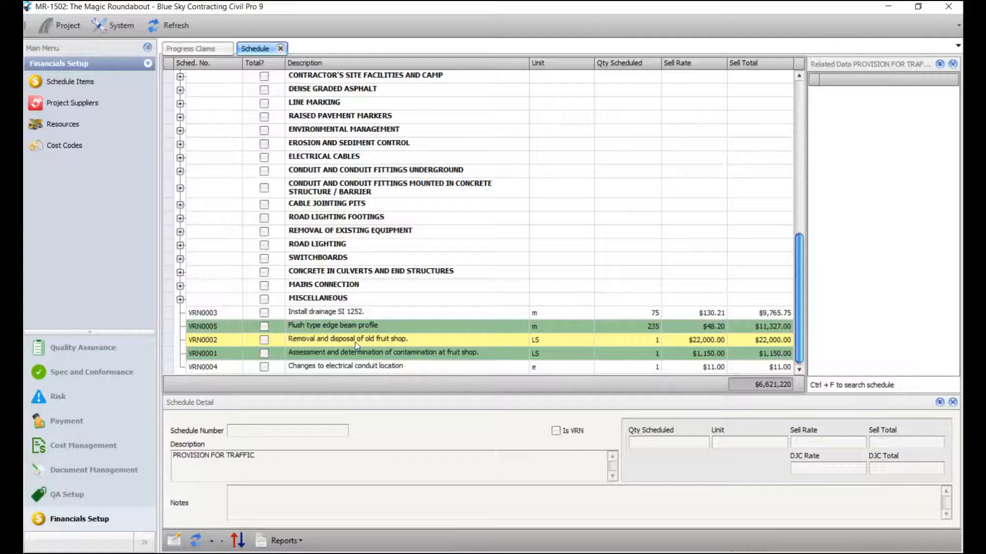
right_click(358, 313)
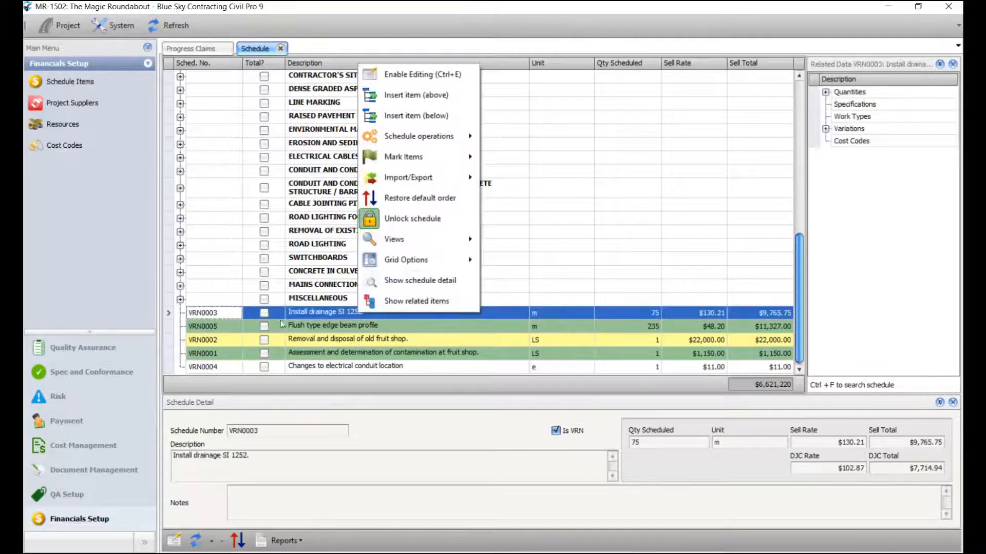
left_click(426, 221)
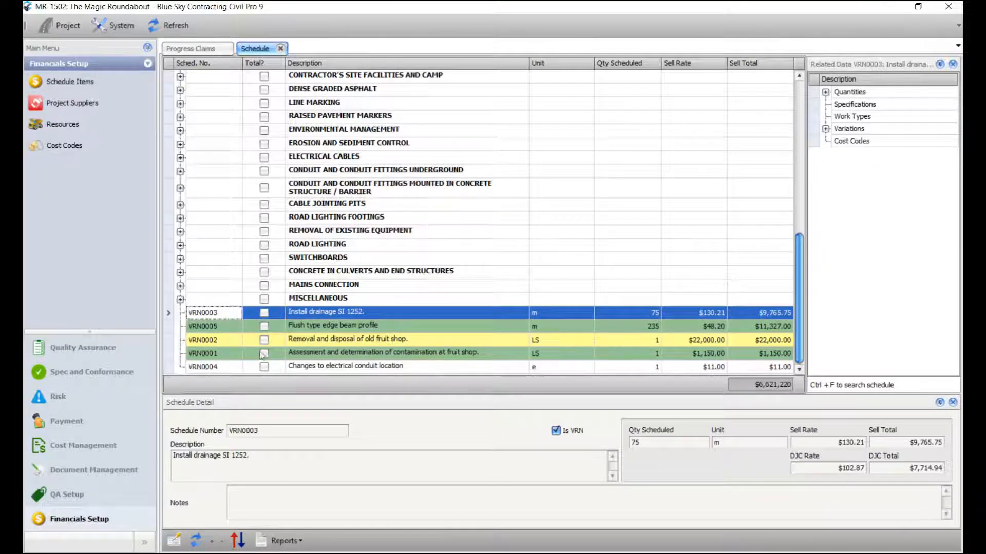
- Drag VRN0001 and VRN0004 into numeric order, then close the Schedule tab
left_click(222, 358)
left_click_drag(220, 359, 216, 326)
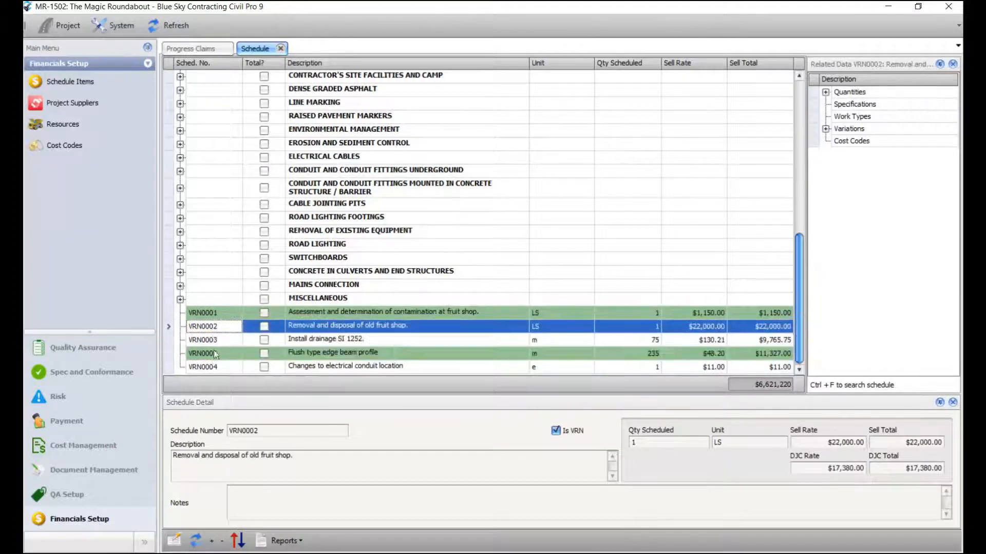
left_click_drag(216, 367, 216, 354)
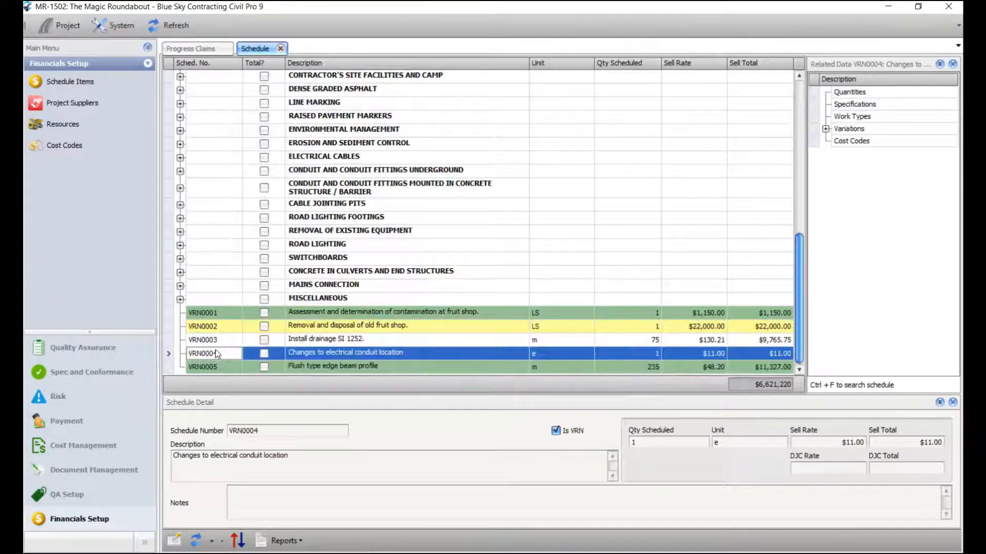
left_click(365, 157)
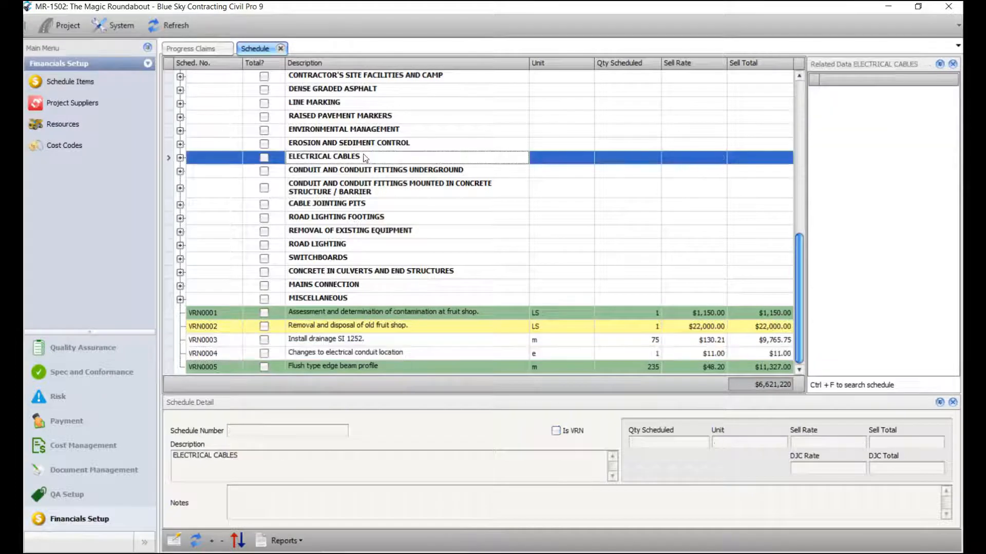
left_click(281, 49)
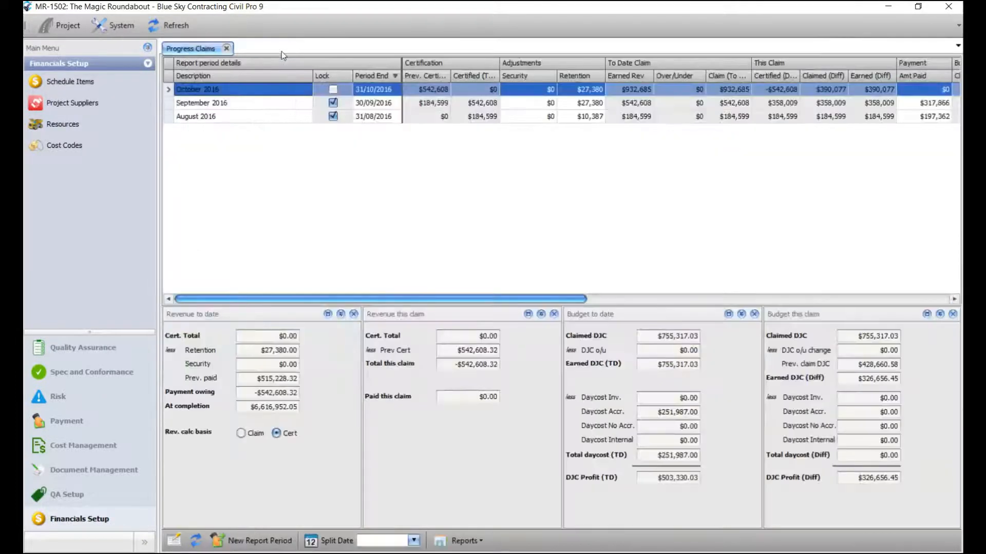
- Rebuild the October 2016 claim at cutoff 31/10/2016 with snapshot options, accepting both overwrite prompts
key("alt+Tab")
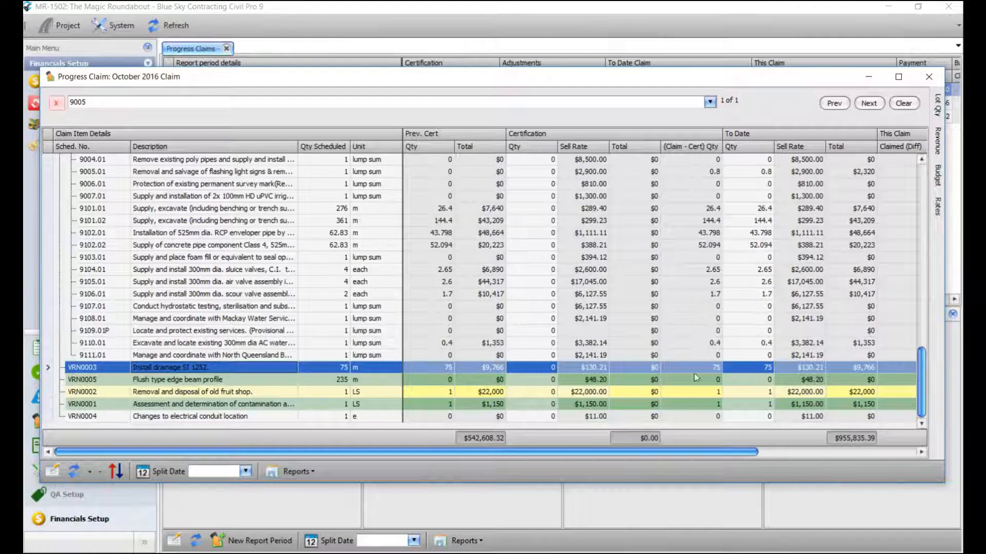
right_click(750, 368)
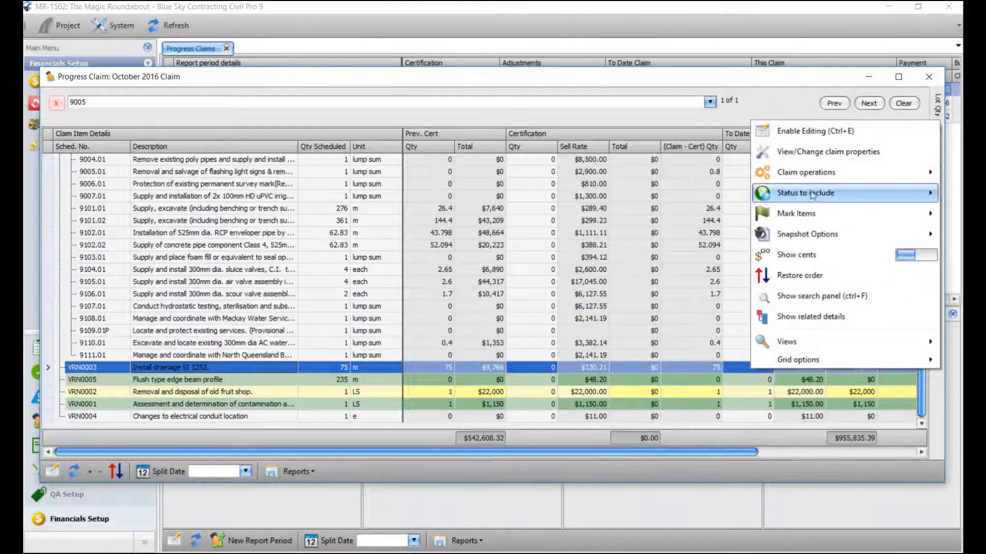
mouse_move(815, 176)
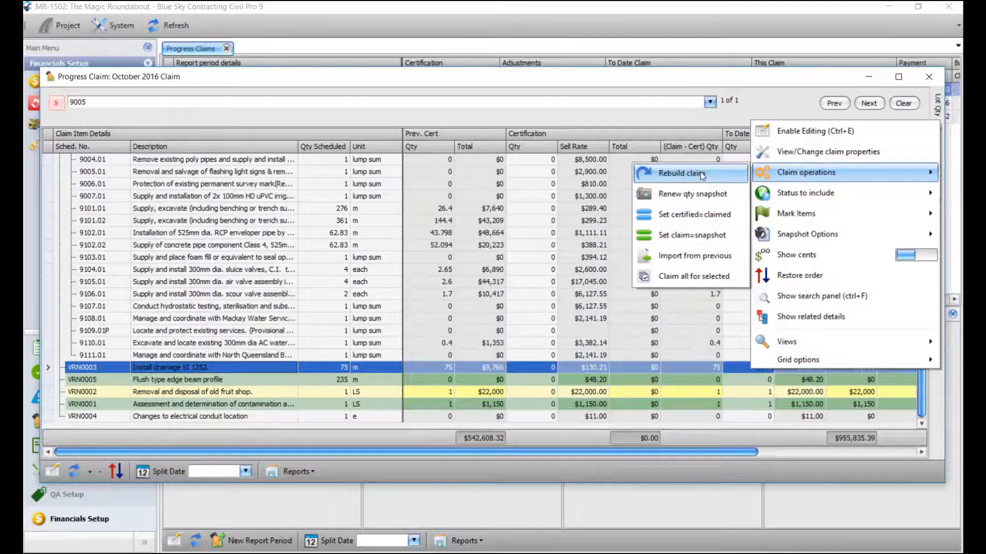
left_click(700, 173)
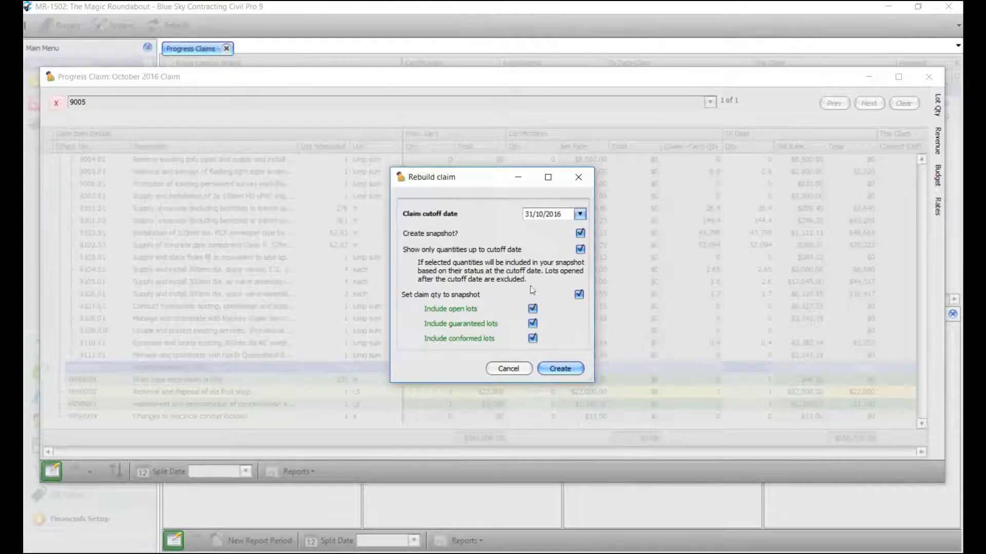
left_click(558, 369)
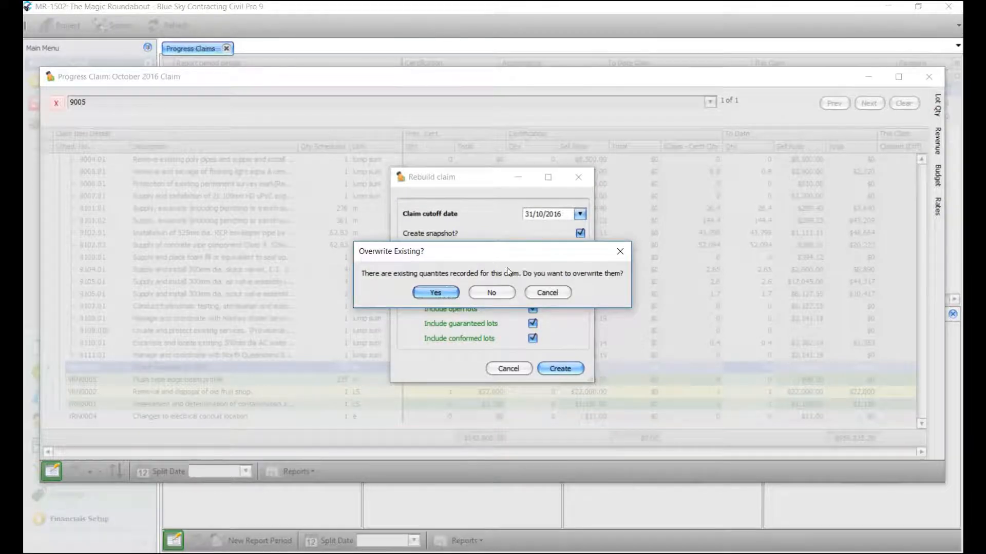
left_click(436, 294)
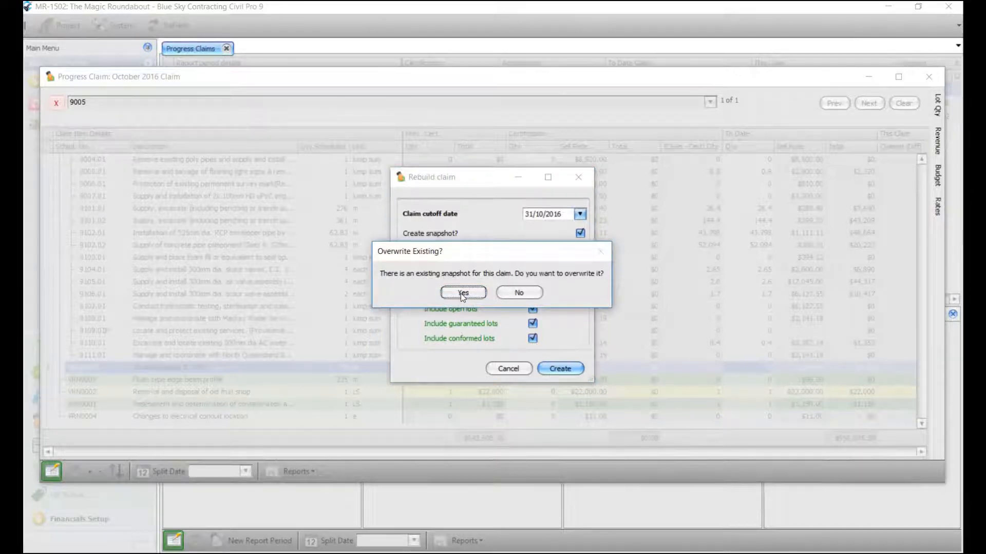
left_click(462, 293)
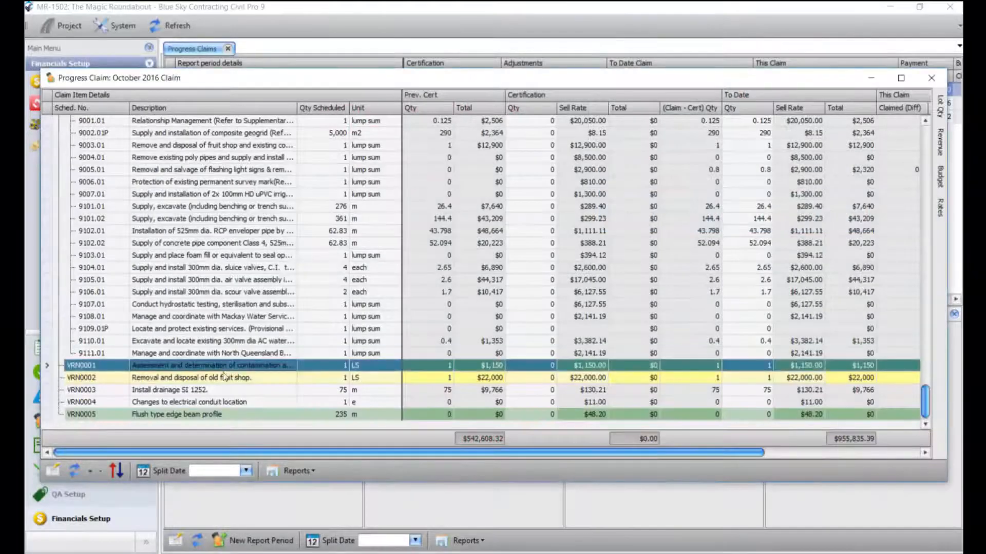
- Mark variation VRN0005 as a pay item and update the schedule
left_click(224, 379)
left_click(224, 411)
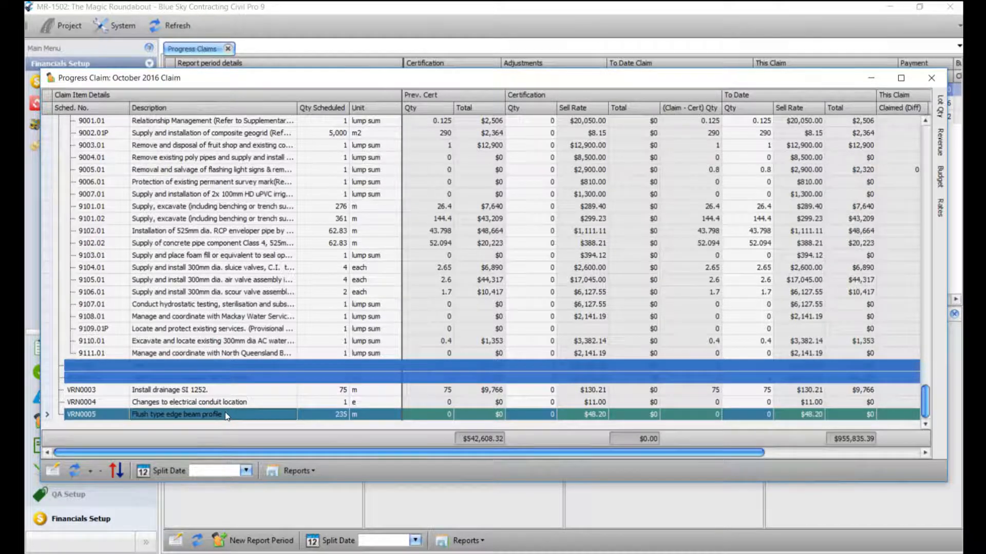
right_click(226, 416)
mouse_move(286, 269)
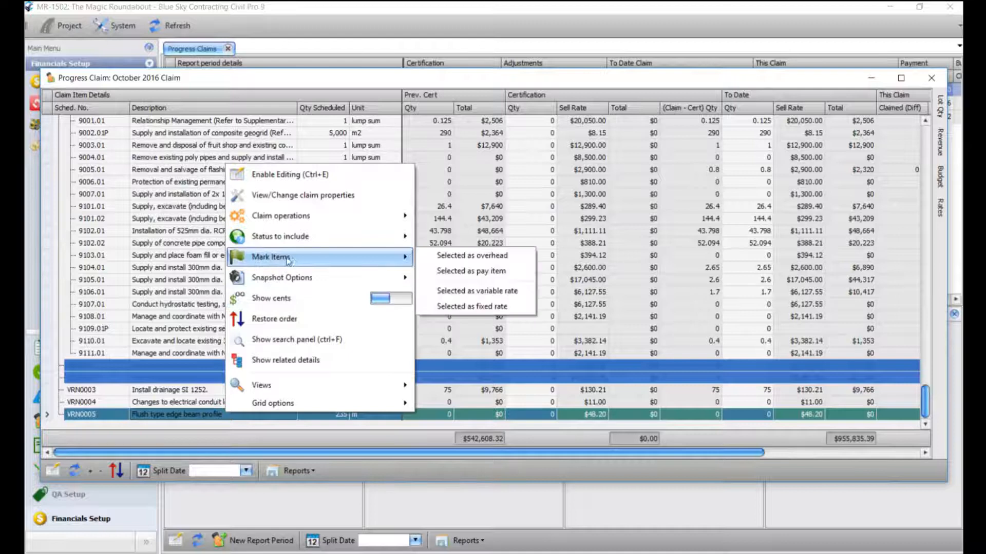
left_click(468, 271)
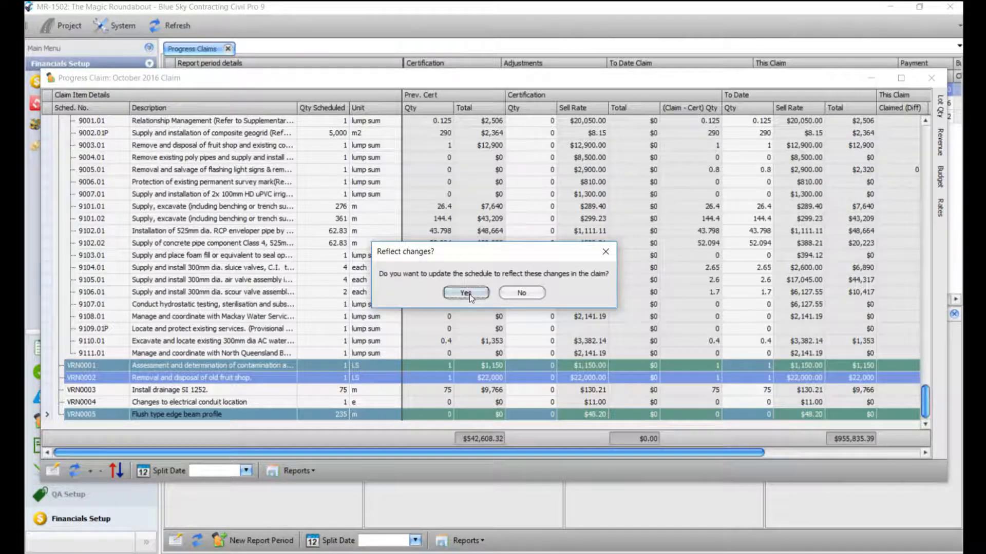
left_click(465, 293)
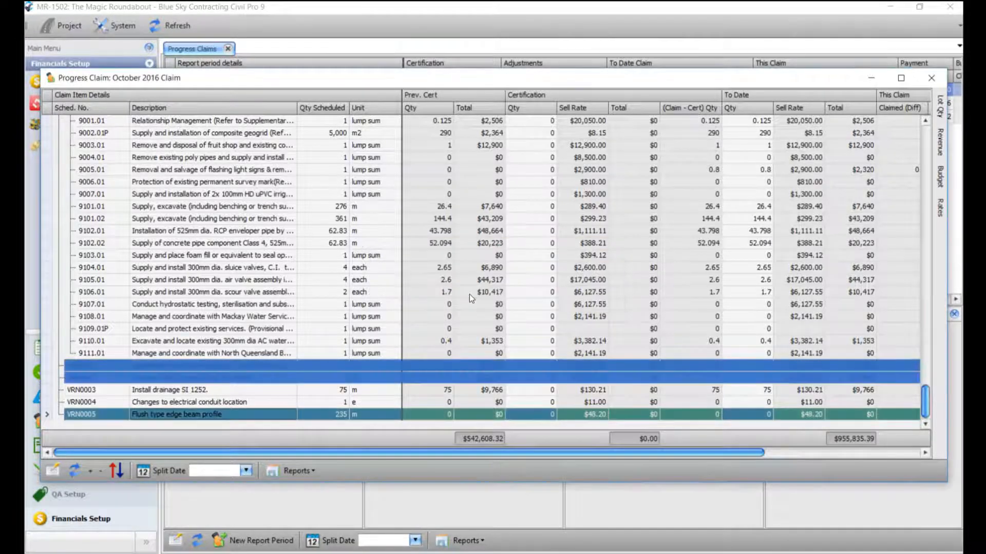
- Mark variation VRN0002 as a fixed rate item and update the schedule
left_click(455, 328)
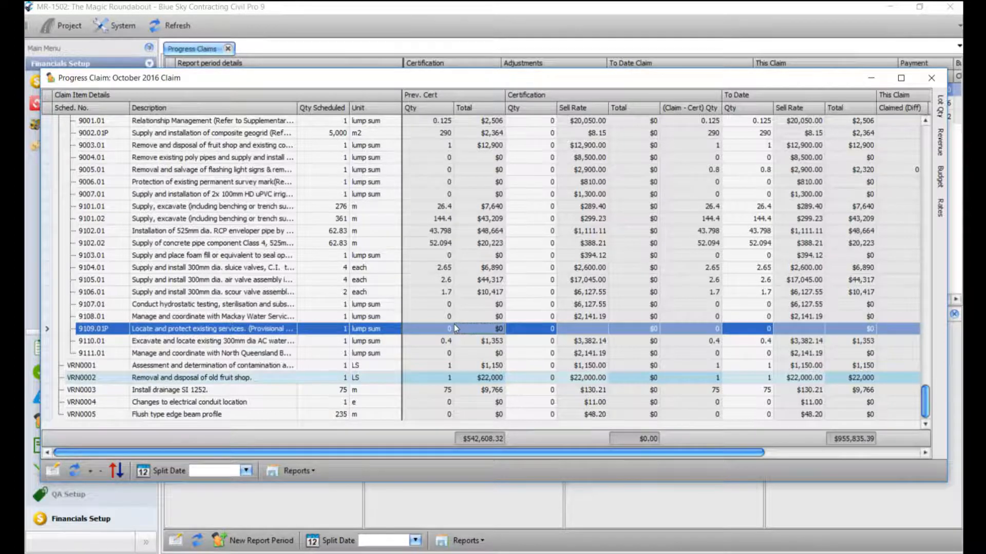
right_click(335, 378)
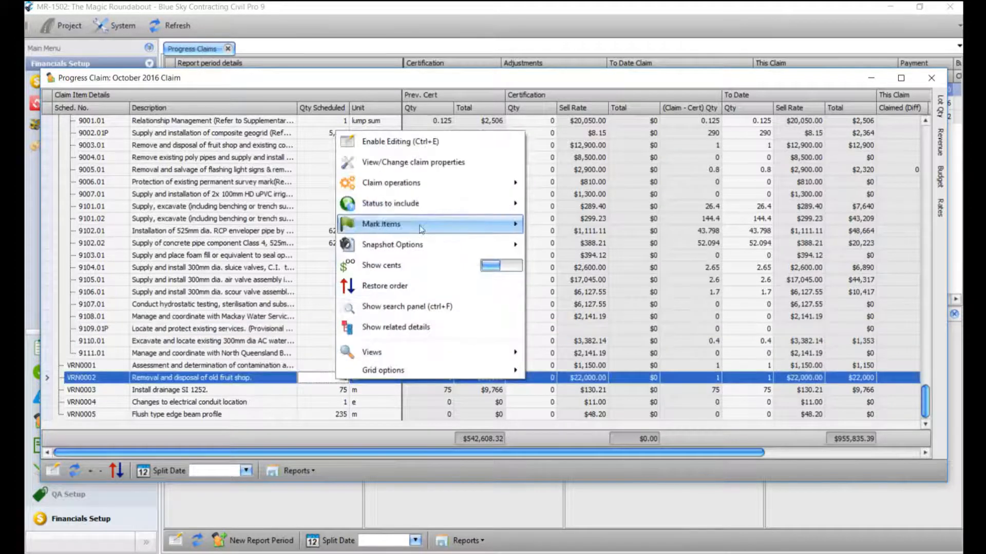
mouse_move(440, 230)
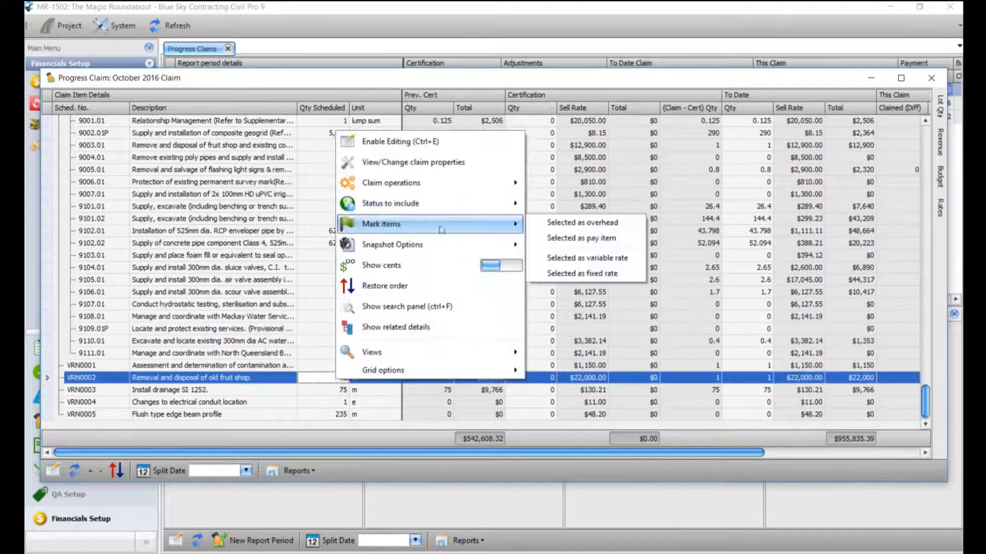
left_click(577, 275)
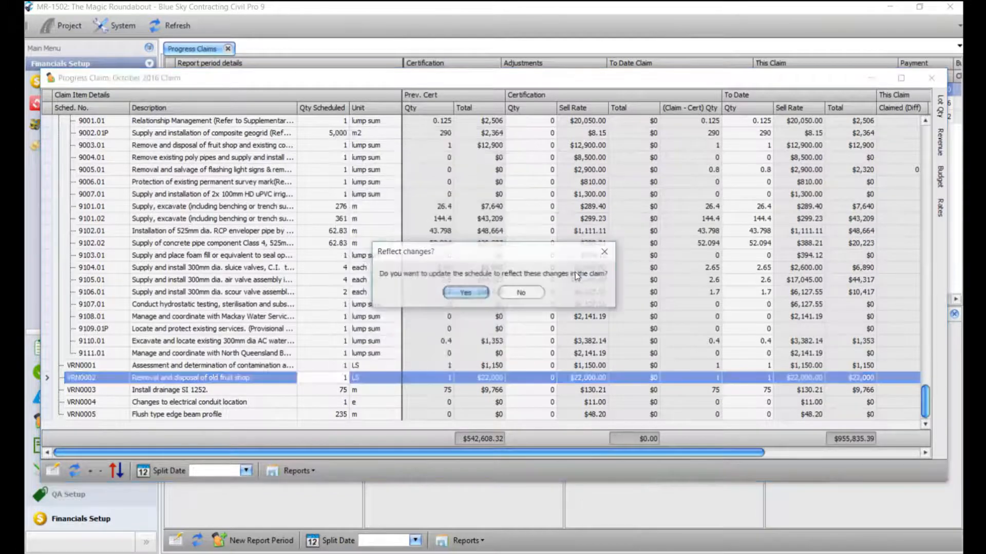
left_click(464, 295)
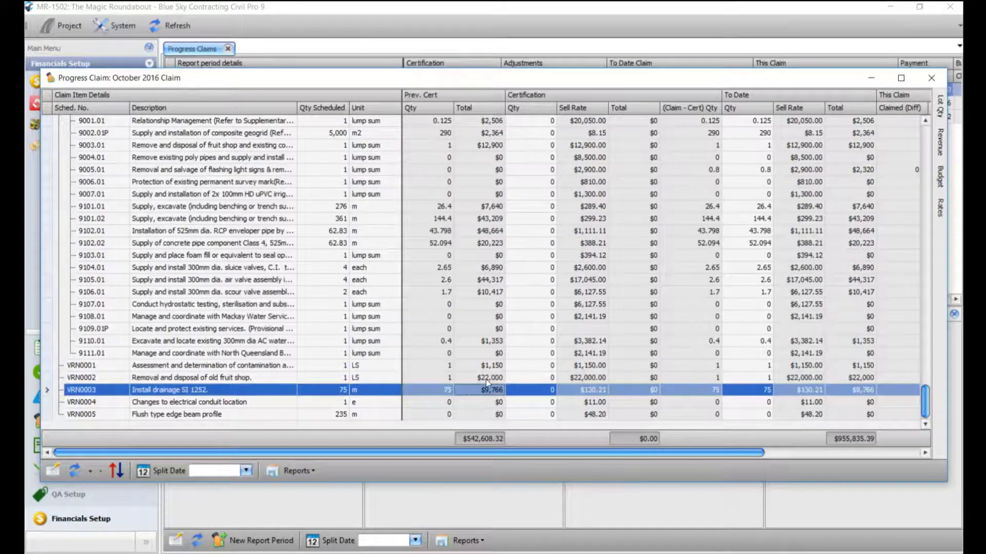
- Re-mark VRN0002 as a pay item, update the schedule, and select its to-date sell rate
right_click(296, 382)
mouse_move(392, 221)
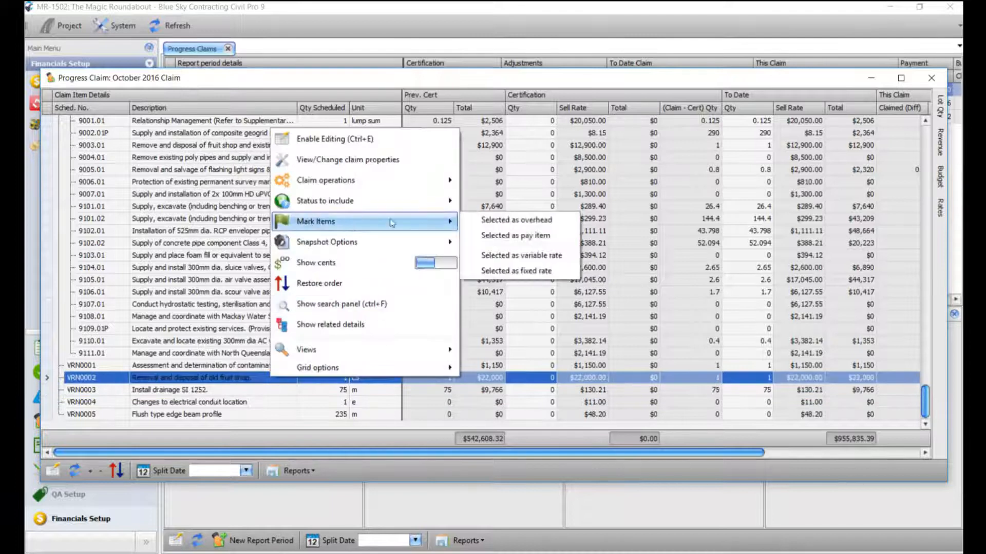
left_click(533, 256)
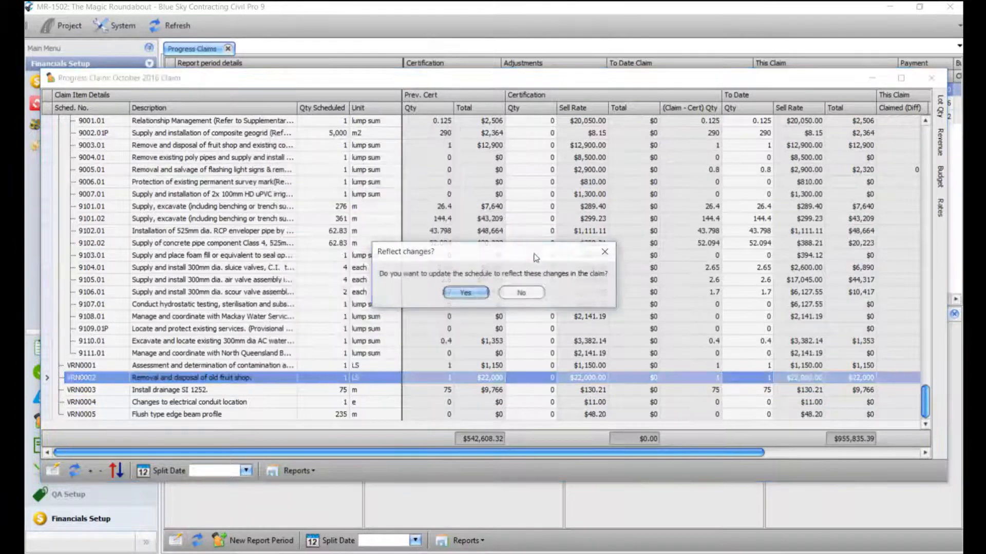
left_click(477, 297)
left_click(802, 368)
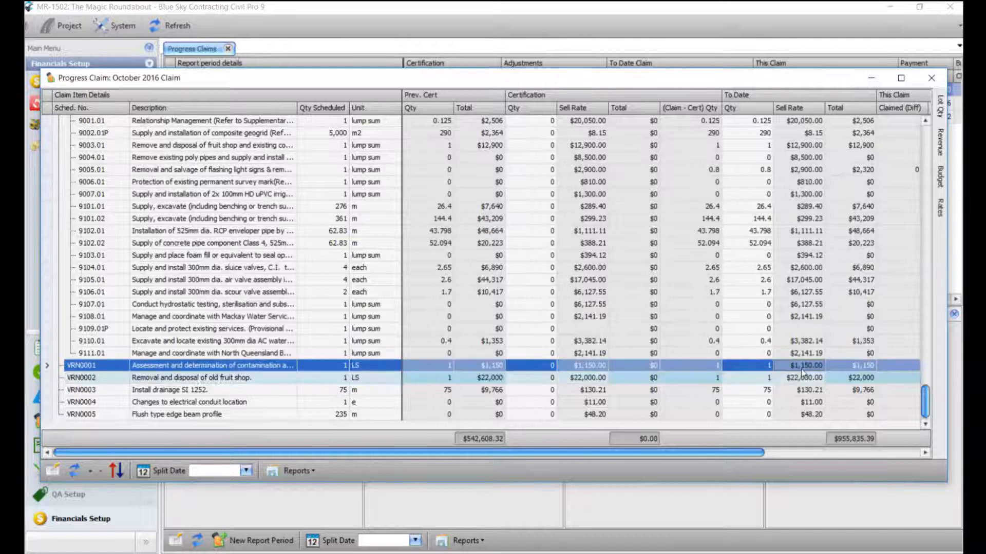
left_click(802, 377)
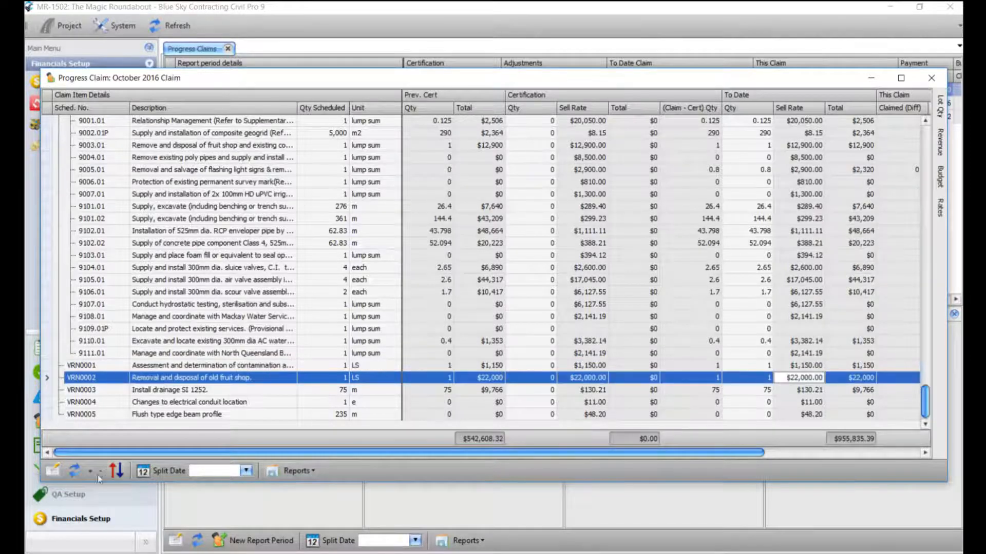
left_click(54, 472)
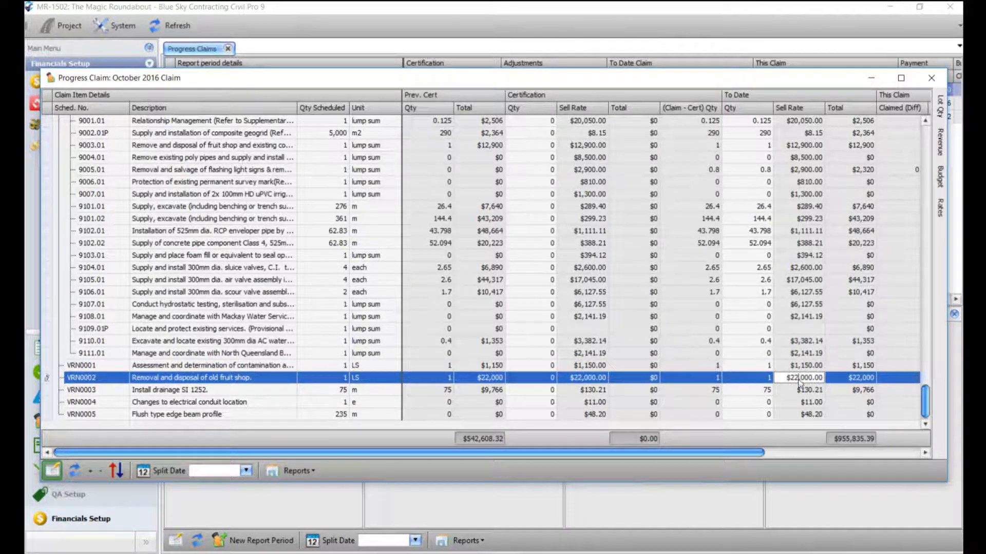
left_click_drag(787, 379, 855, 388)
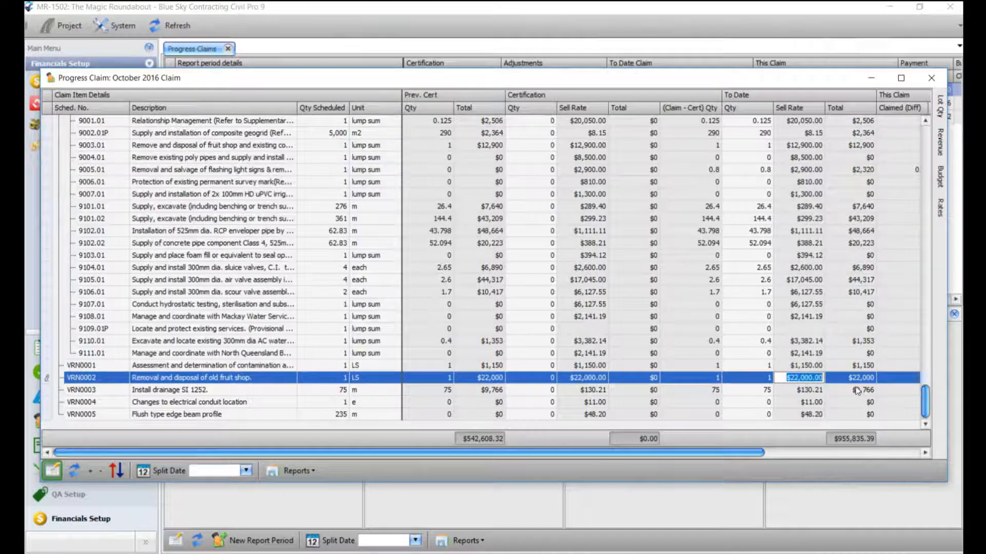
type("23000")
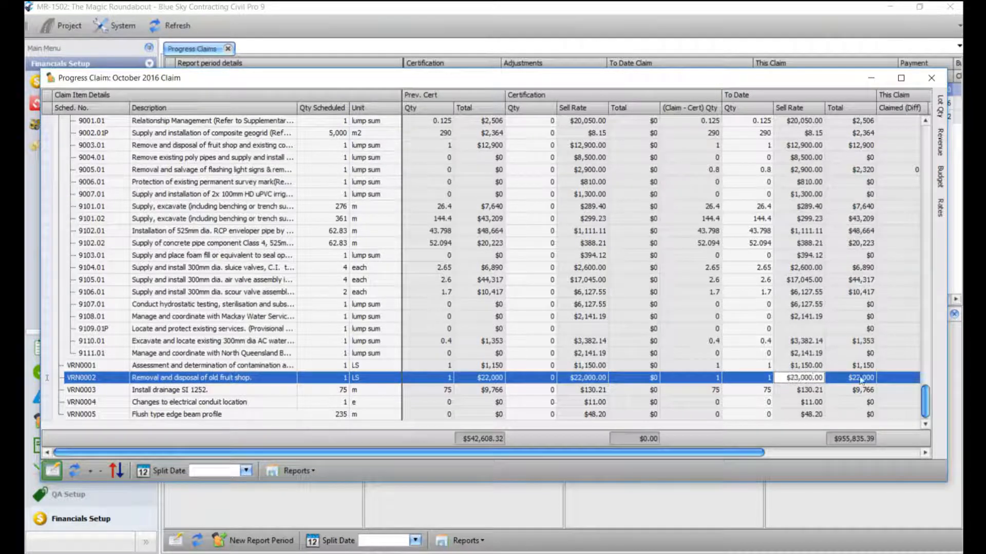
left_click(816, 368)
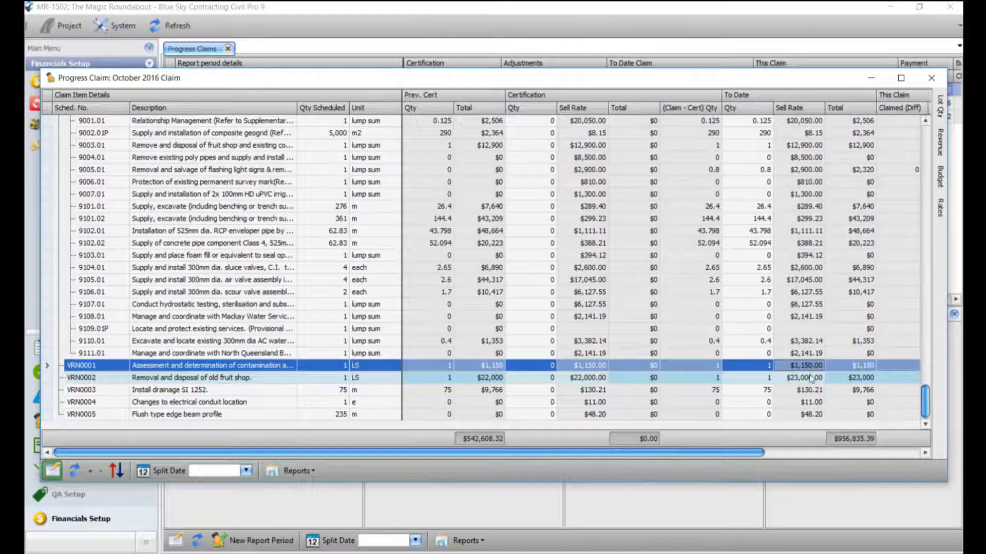
left_click(811, 378)
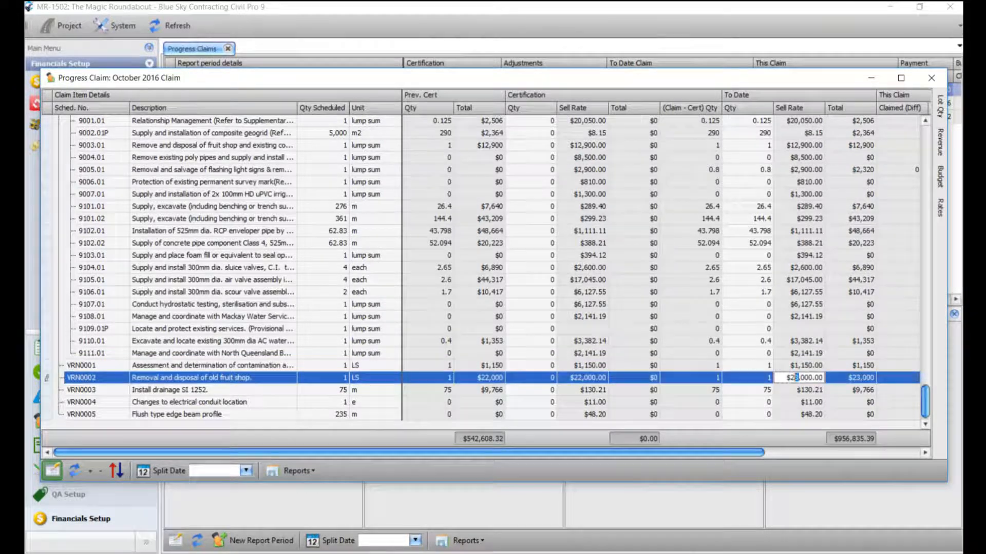
type("2")
left_click(796, 391)
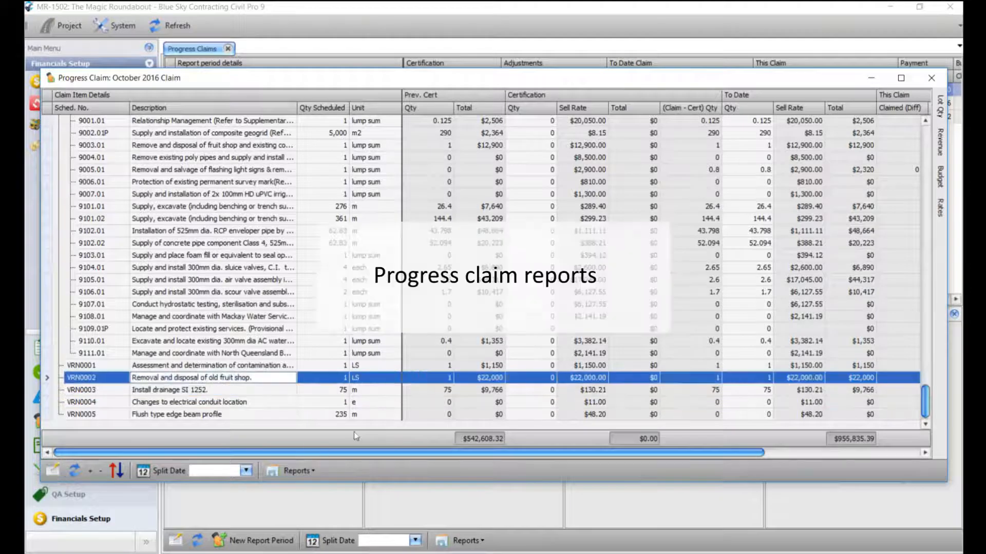
left_click(297, 470)
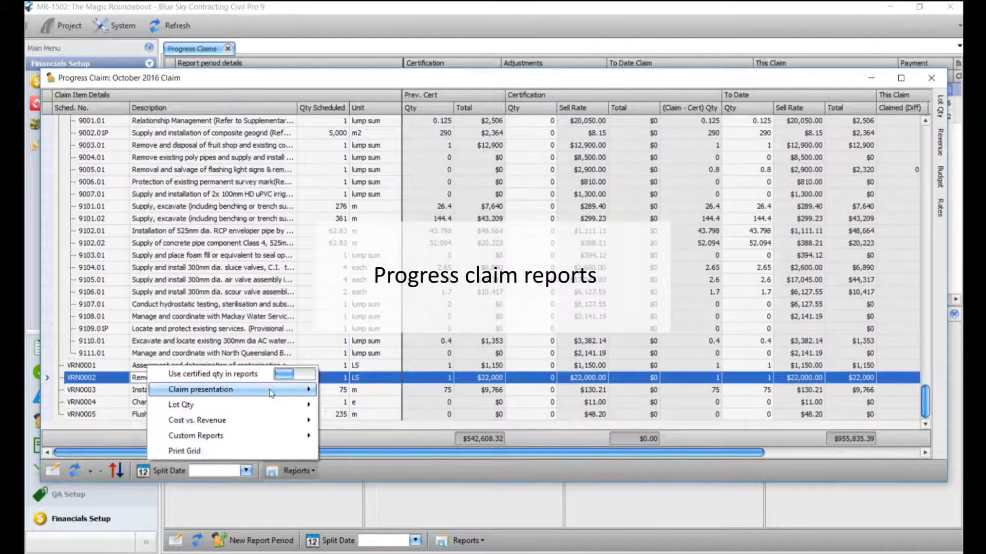
mouse_move(271, 393)
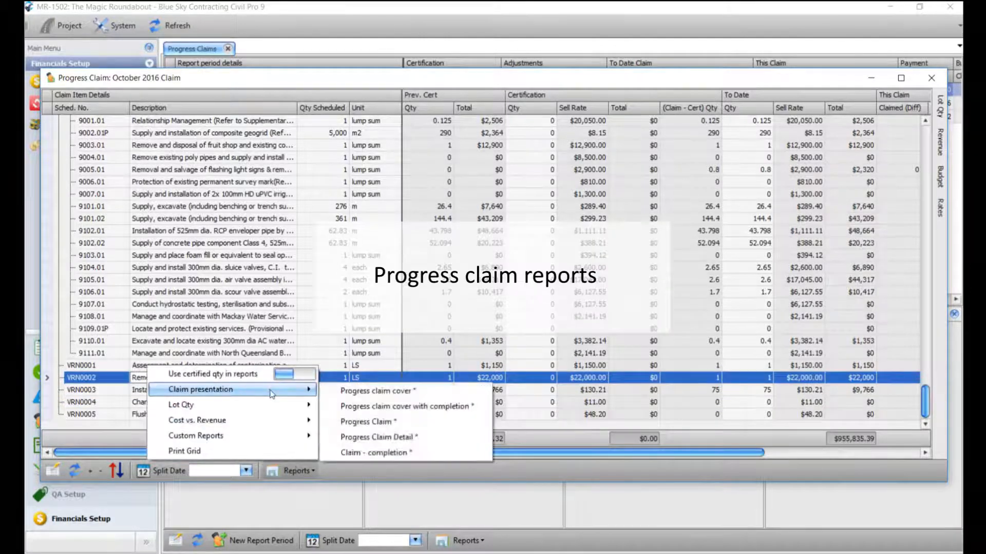
left_click(390, 423)
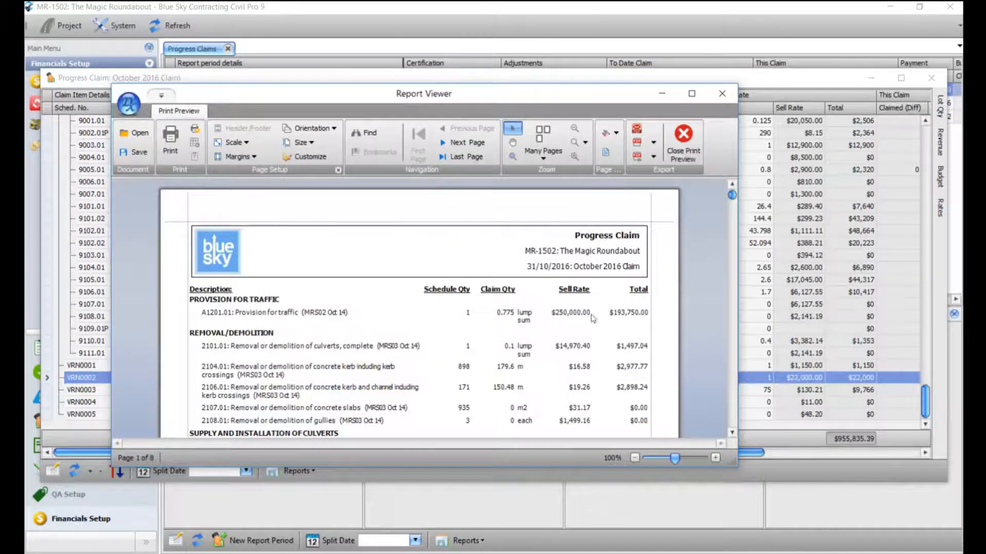
scroll(573, 336, "down", 3)
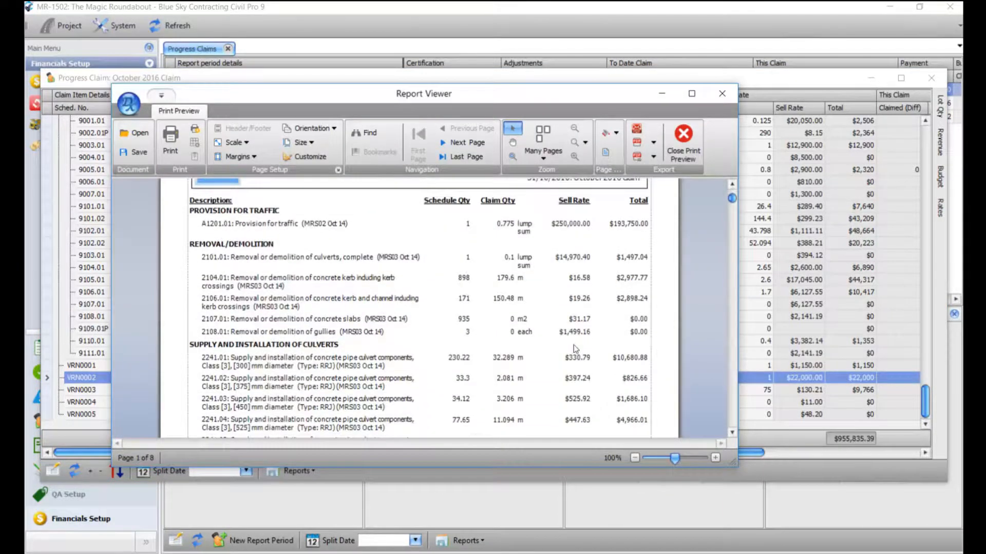
scroll(574, 344, "down", 15)
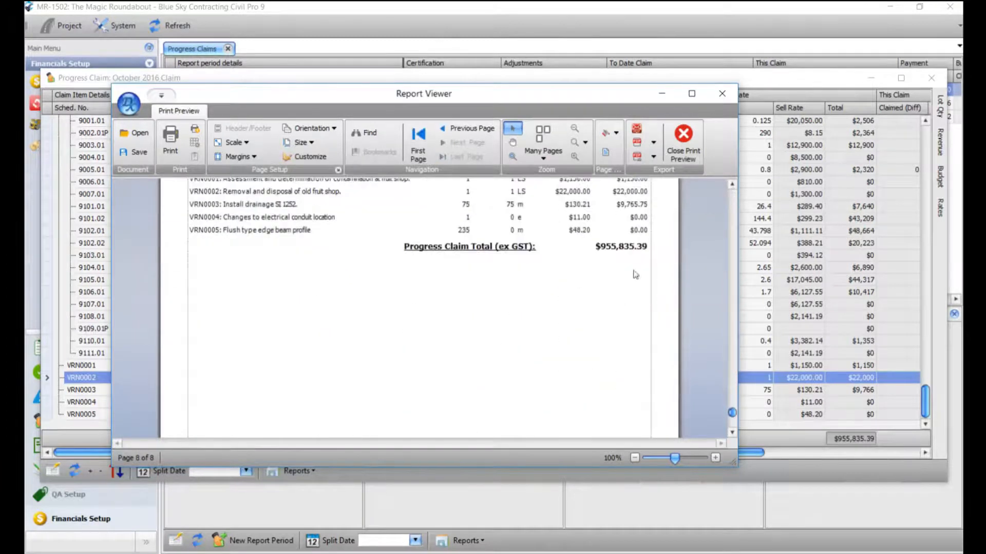
left_click(722, 93)
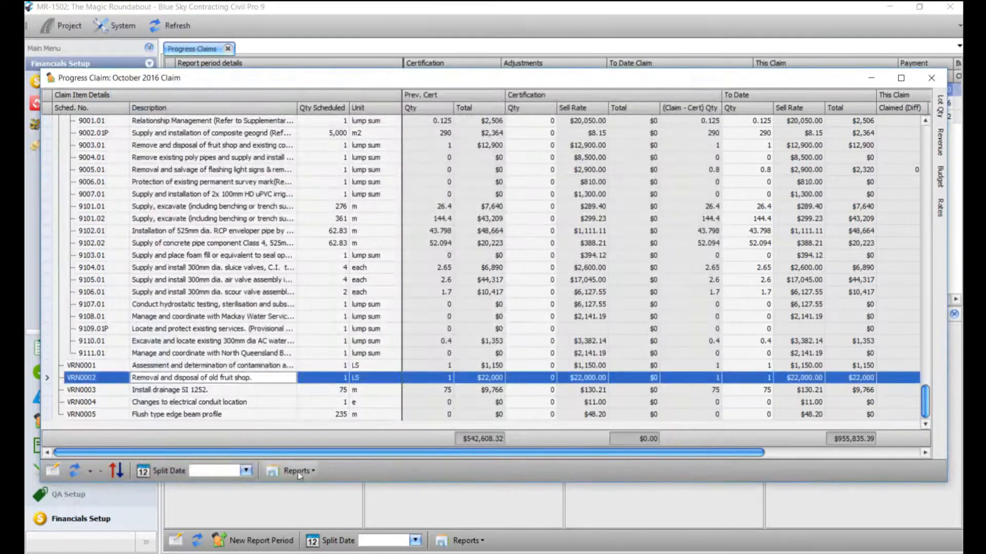
- Preview the 11-page Progress Claim Detail report showing $413,227.07 claimed this period, then close it
left_click(298, 471)
mouse_move(272, 391)
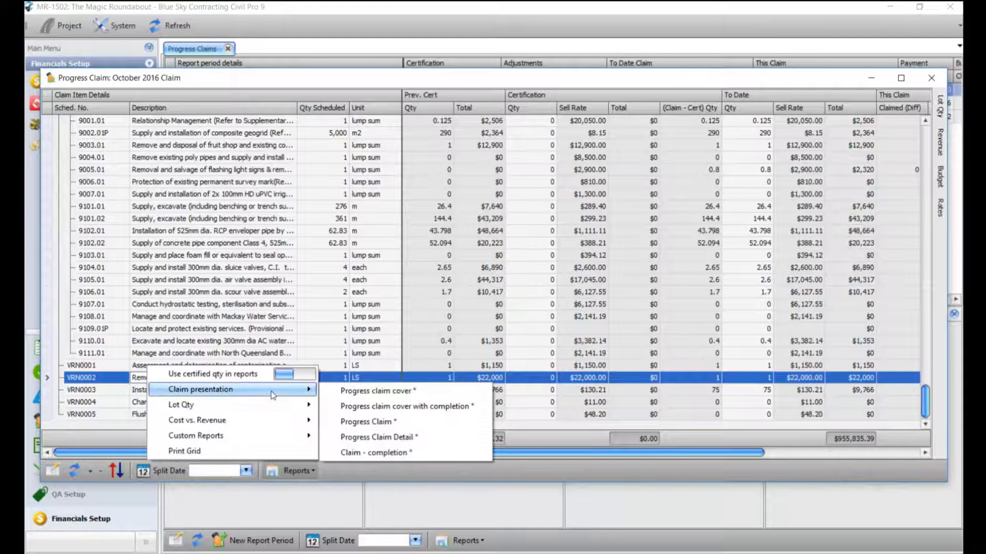
left_click(385, 437)
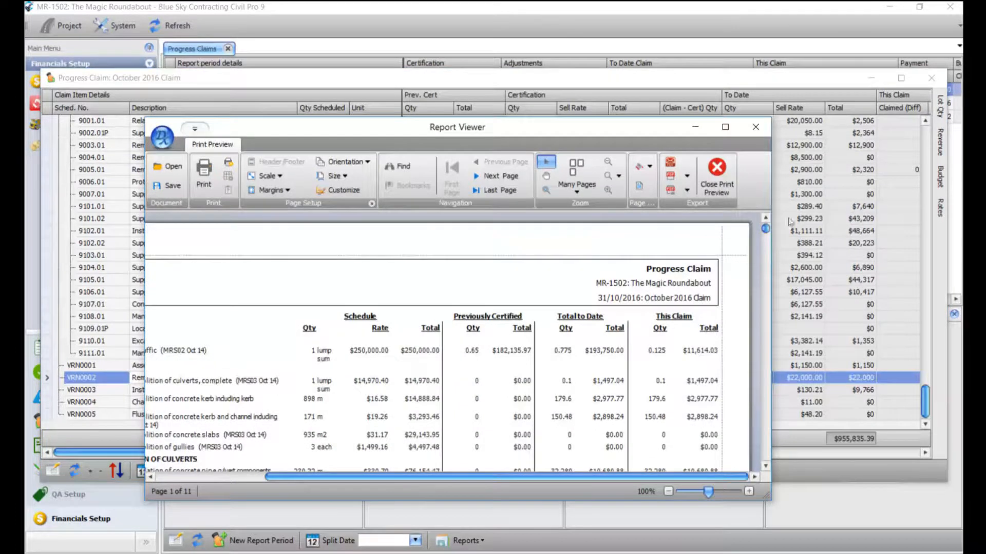
left_click_drag(765, 228, 761, 465)
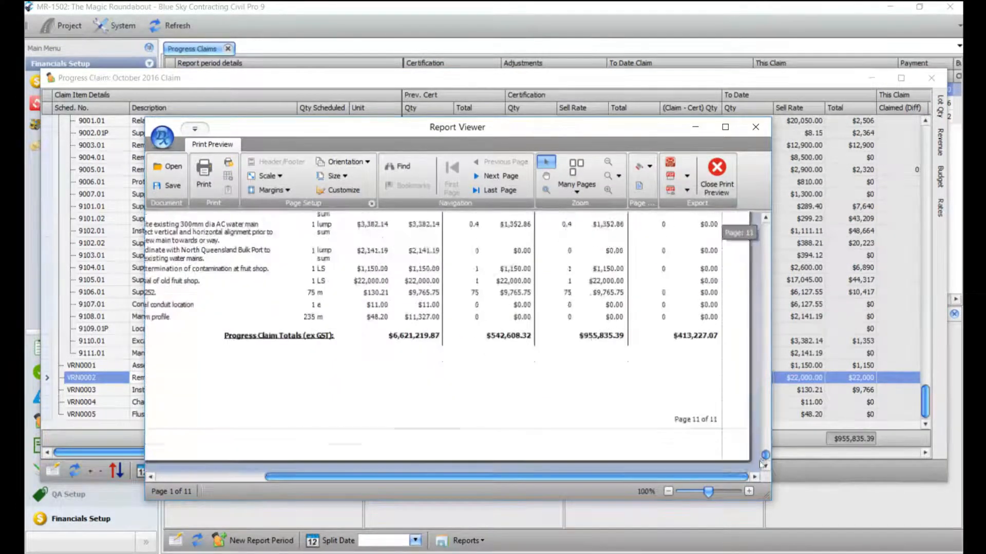
left_click(755, 127)
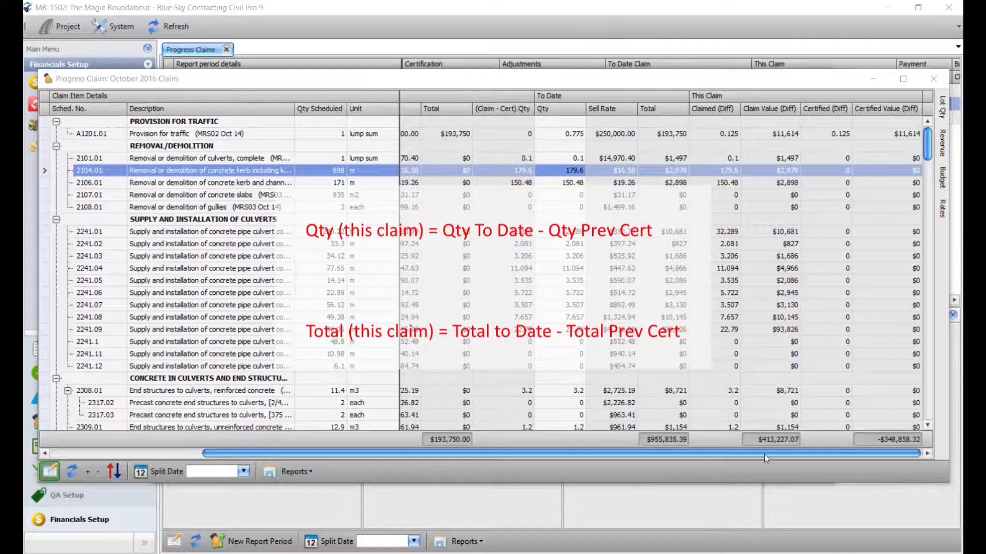
- Scroll the claim grid fully left to show the Prev. Cert and Certification columns
left_click_drag(764, 454, 613, 454)
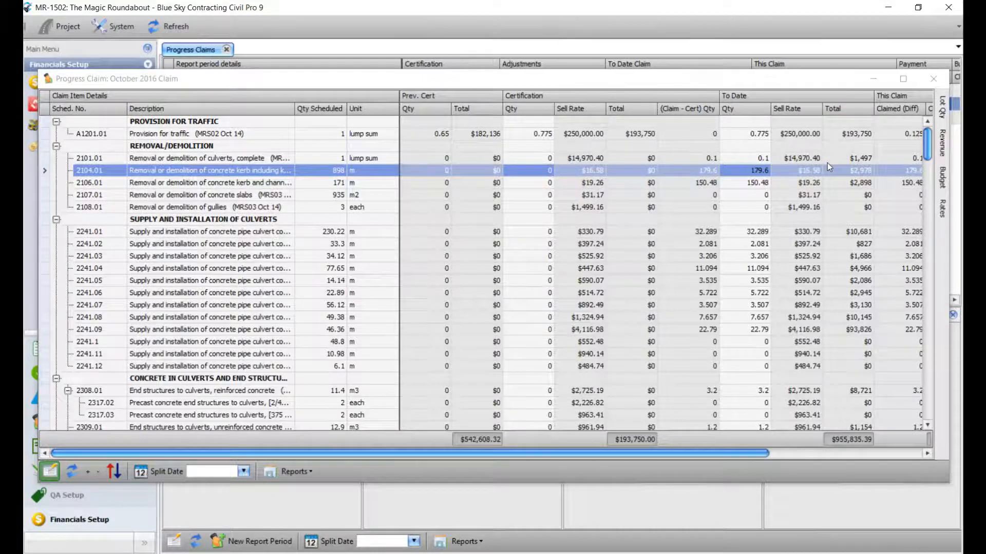
- Apply the claim properties with cutoff 31/10/2016 and previous report period September 2016
right_click(756, 133)
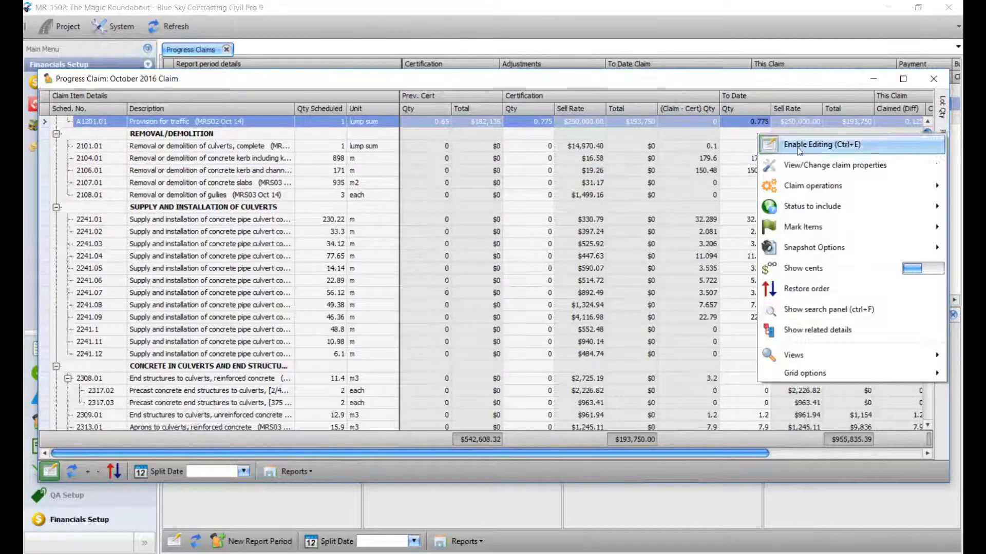
left_click(803, 171)
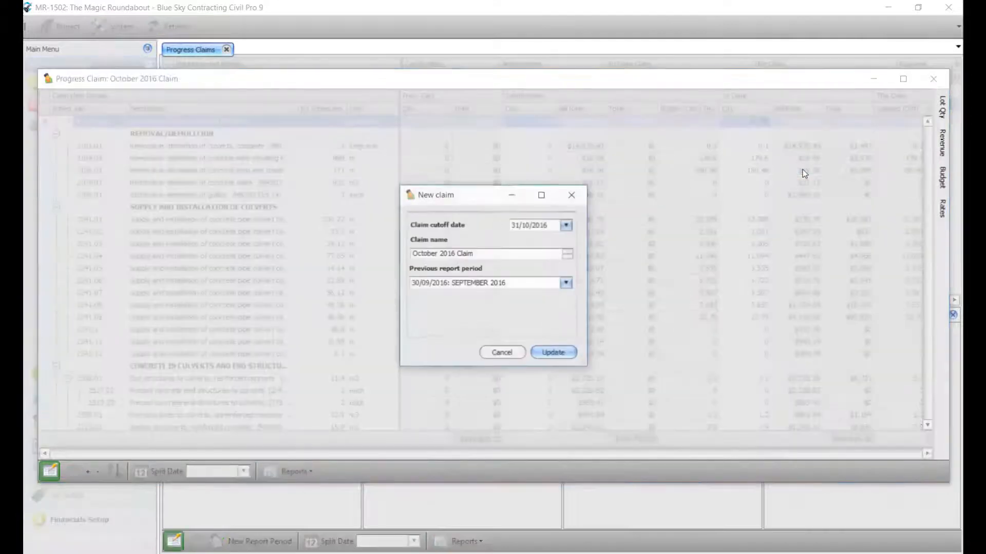
left_click(503, 353)
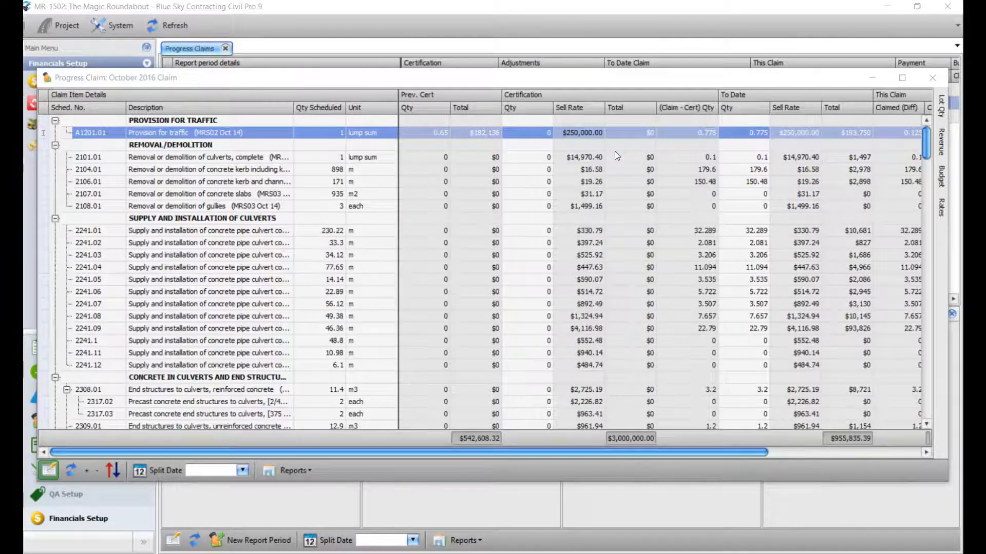
- Enable grid editing and enter 0.775 as A1201.01's certification quantity
left_click(545, 132)
right_click(555, 136)
left_click(556, 140)
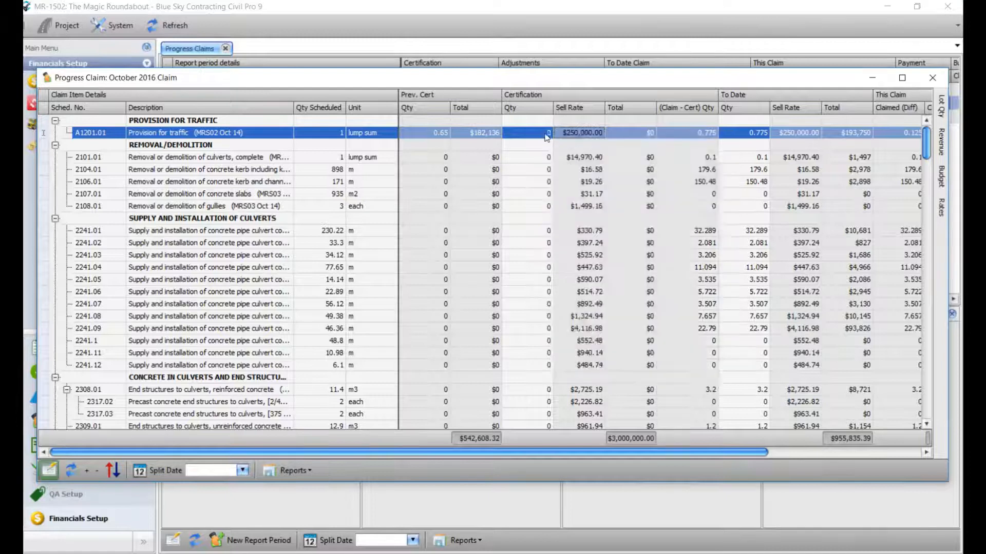
type("5")
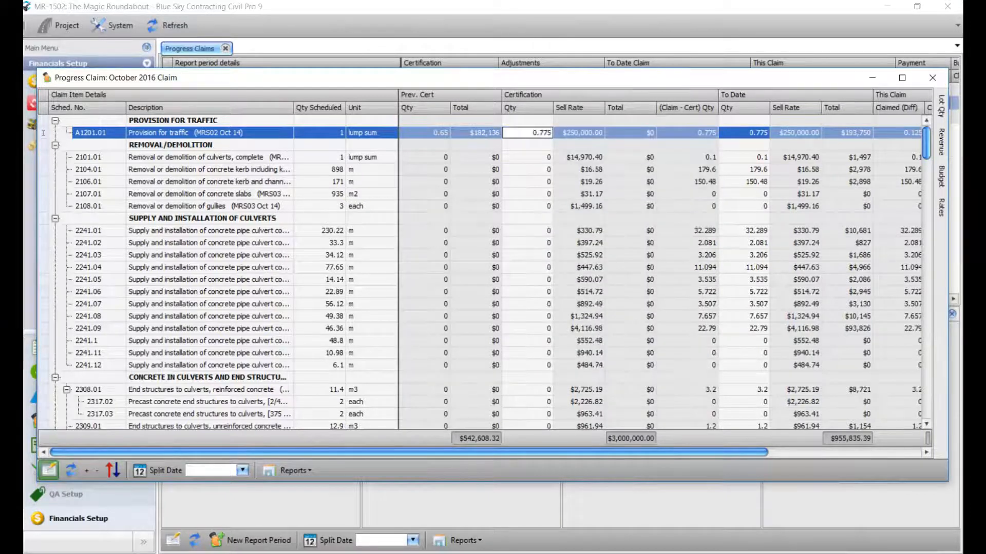
key("Tab")
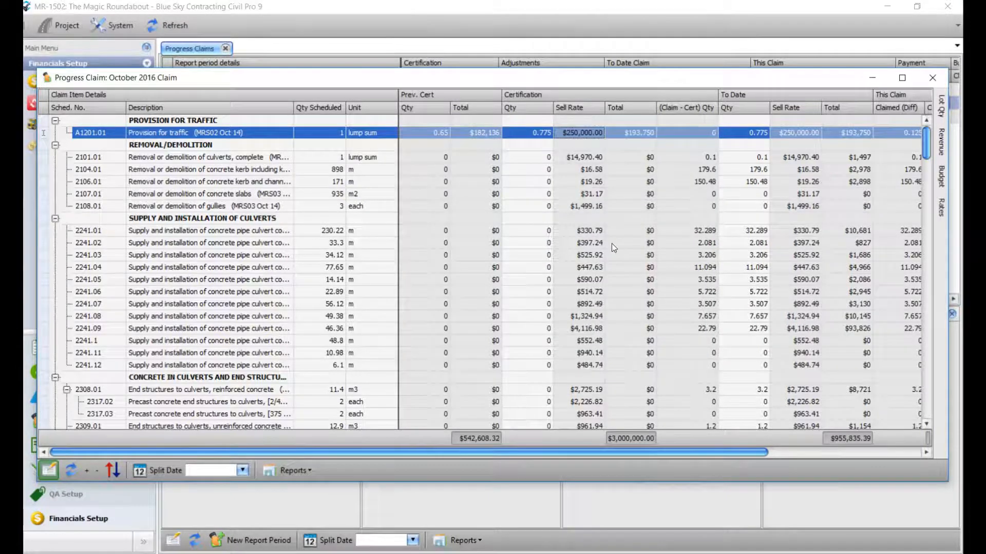
- Set certified equal to claimed for all items, then change 2106.01's certified quantity to 148
right_click(586, 133)
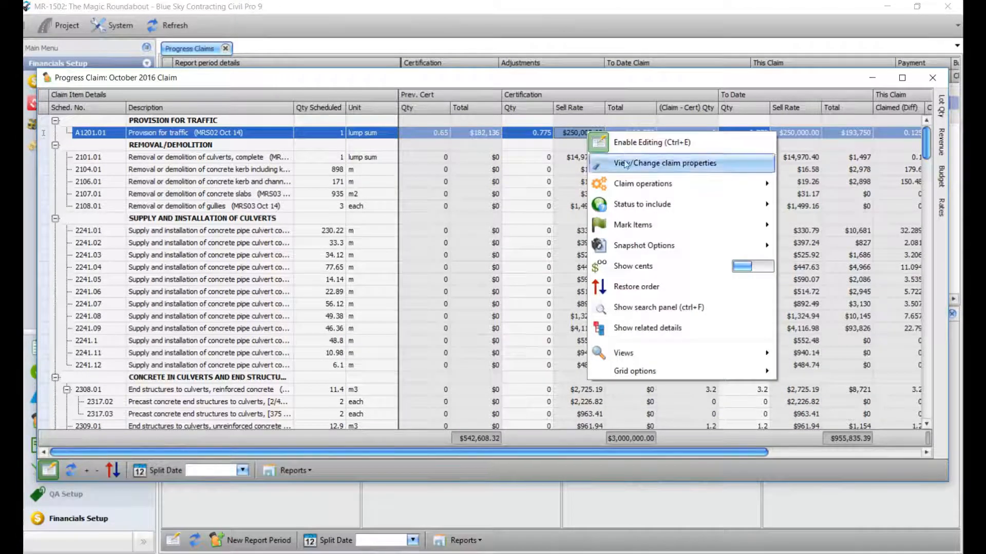
mouse_move(640, 183)
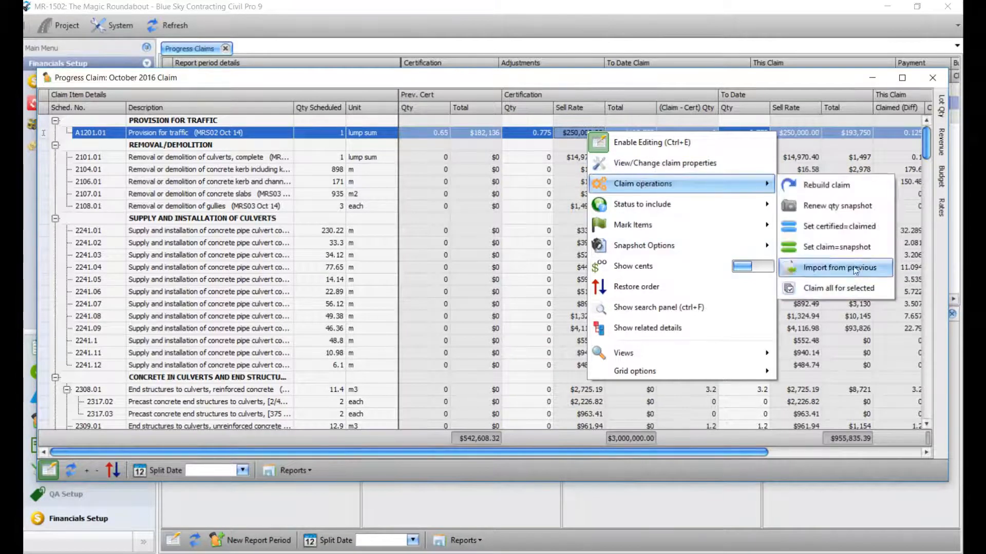
left_click(855, 228)
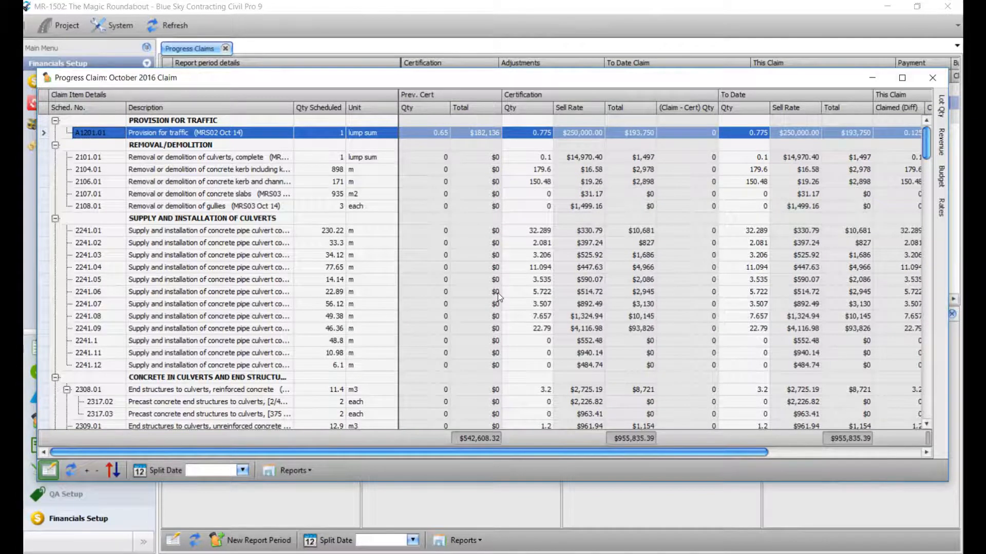
left_click(528, 181)
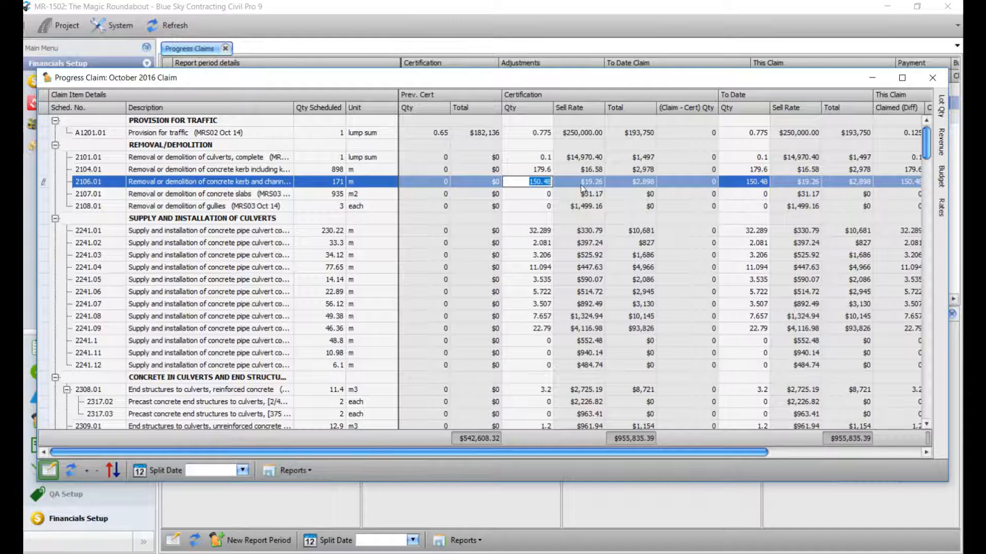
type("148")
key("Return")
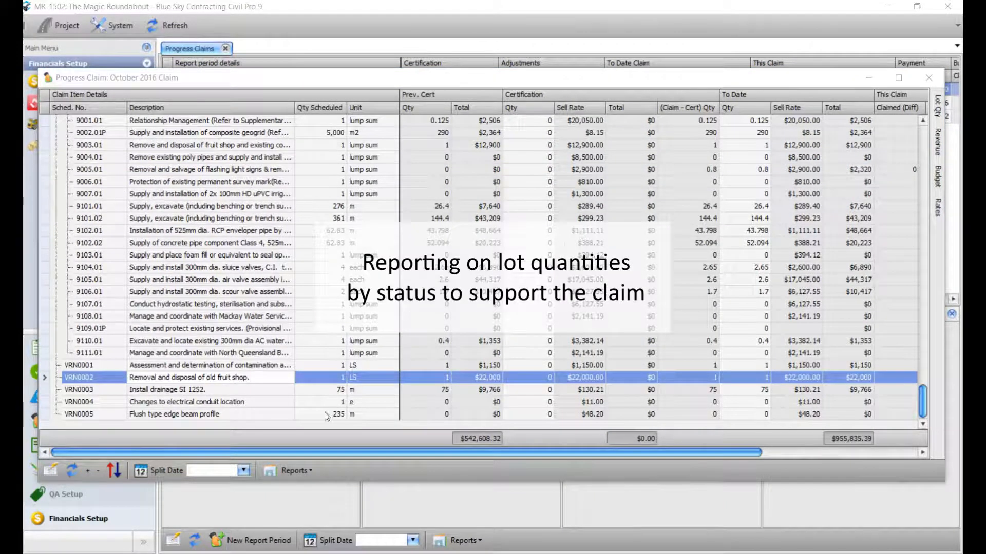
left_click(296, 471)
mouse_move(256, 406)
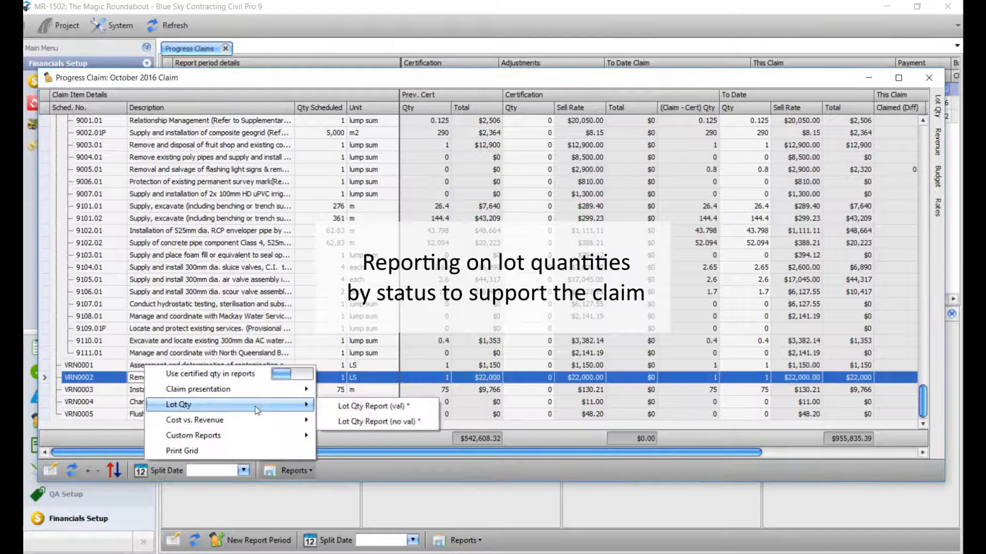
left_click(392, 406)
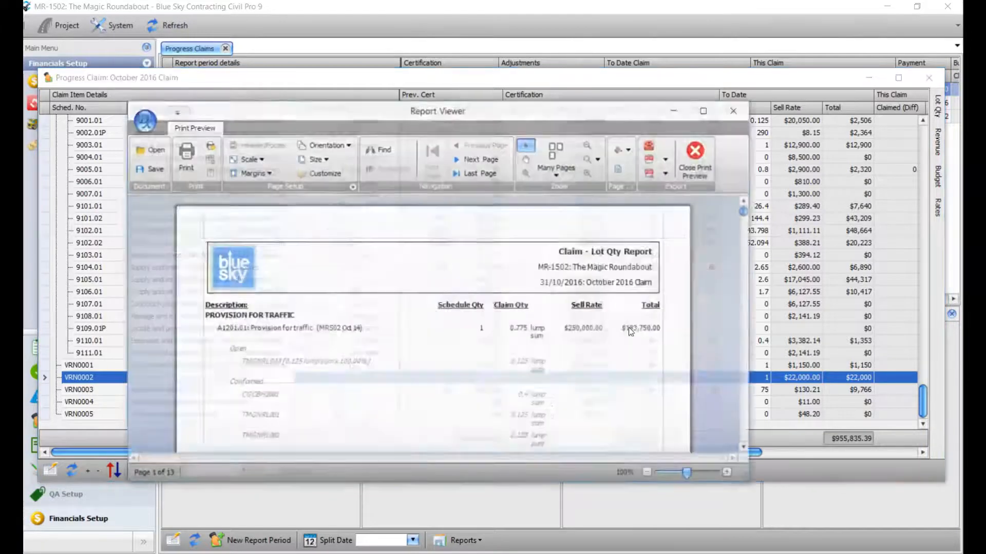
scroll(746, 216, "down", 5)
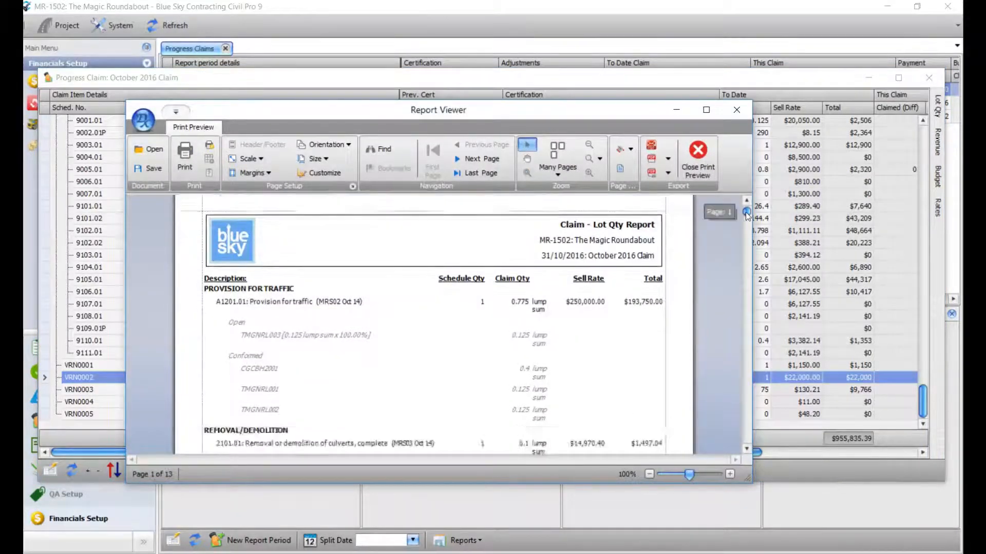
left_click(746, 200)
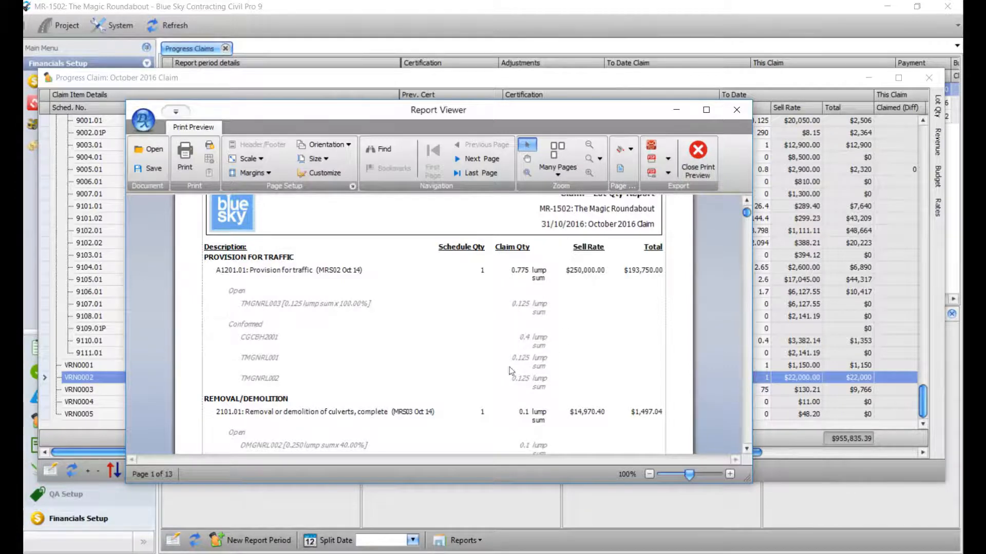
left_click(739, 109)
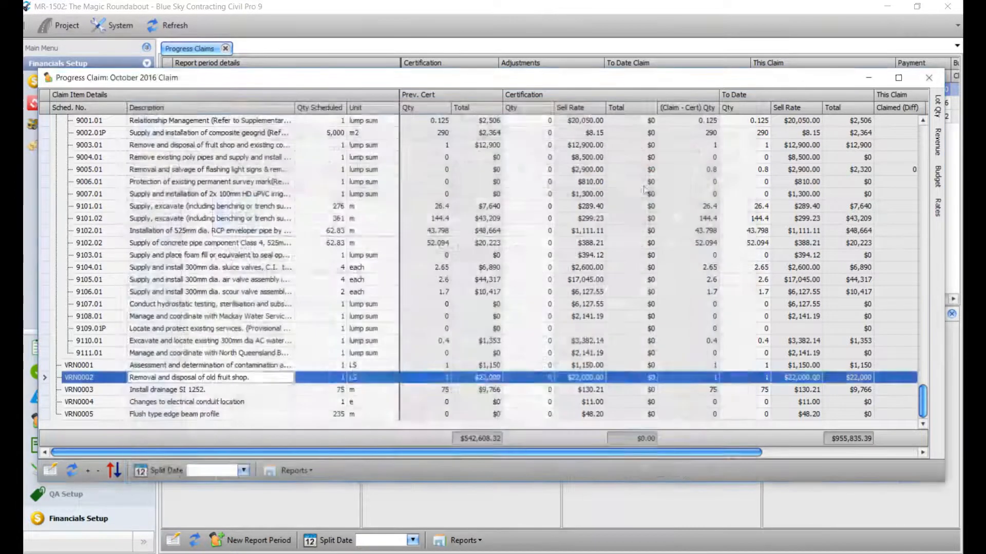
- Change the report split date month to 09, giving 1/09/2017
key("Right")
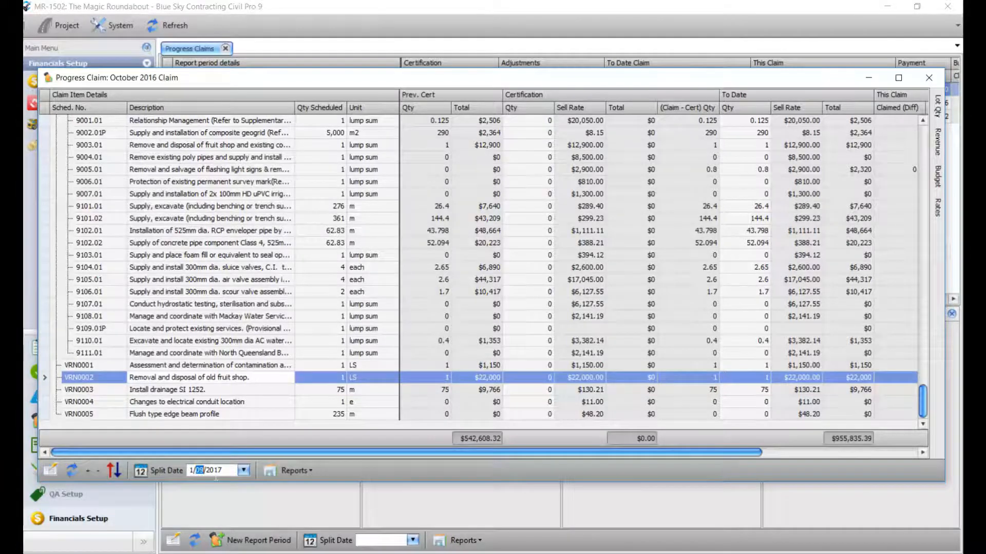
type("9")
key("Right")
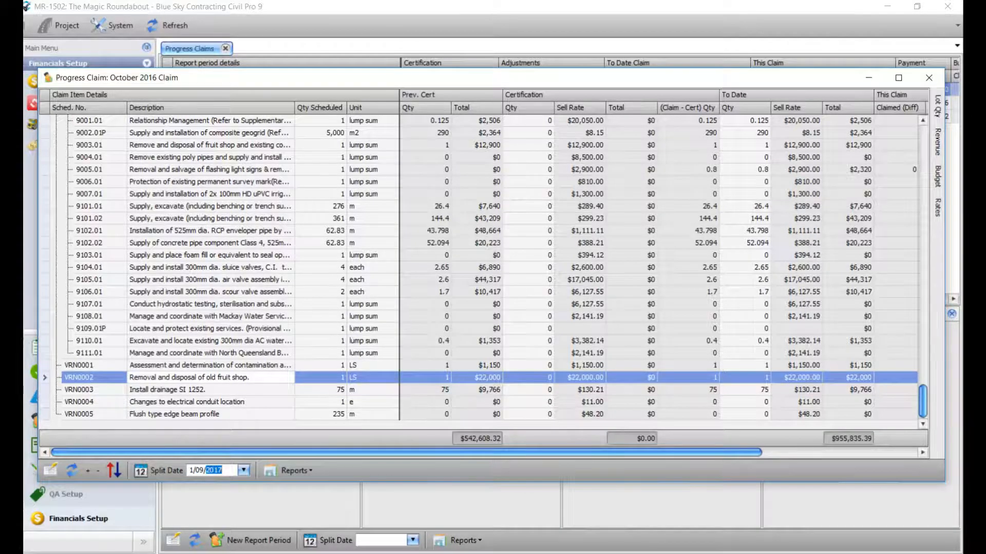
- Re-run and review the Lot Qty Report (val) preview
left_click(293, 470)
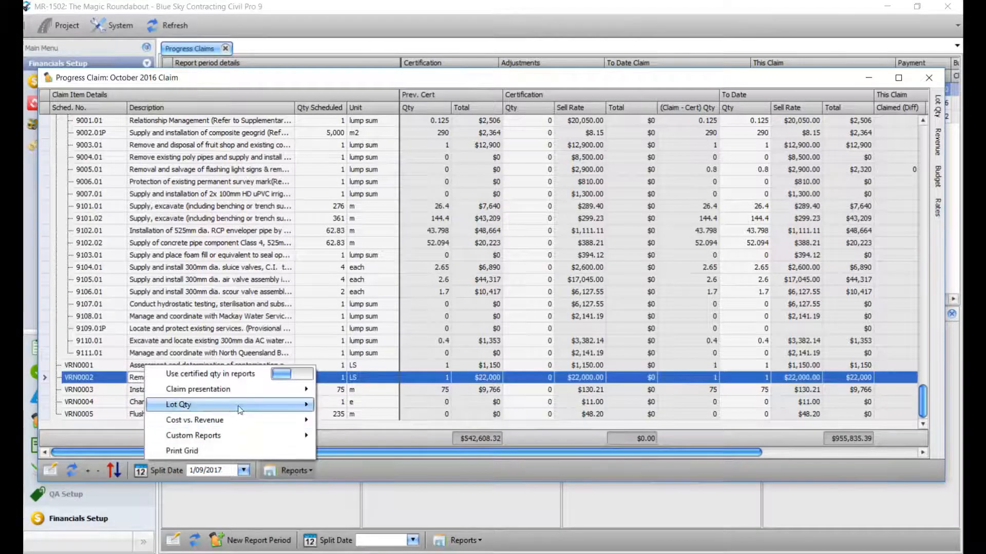
mouse_move(261, 411)
left_click(371, 407)
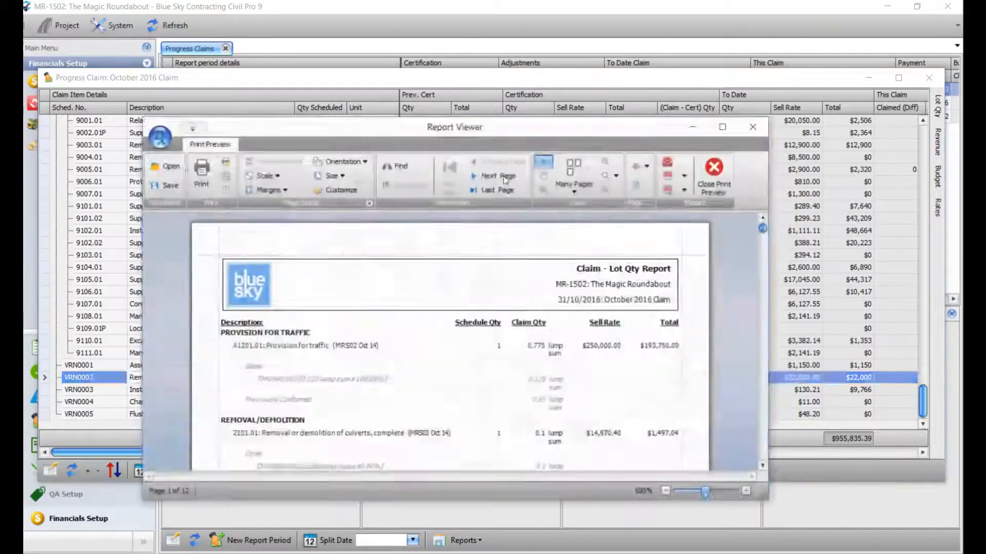
scroll(599, 355, "down", 1)
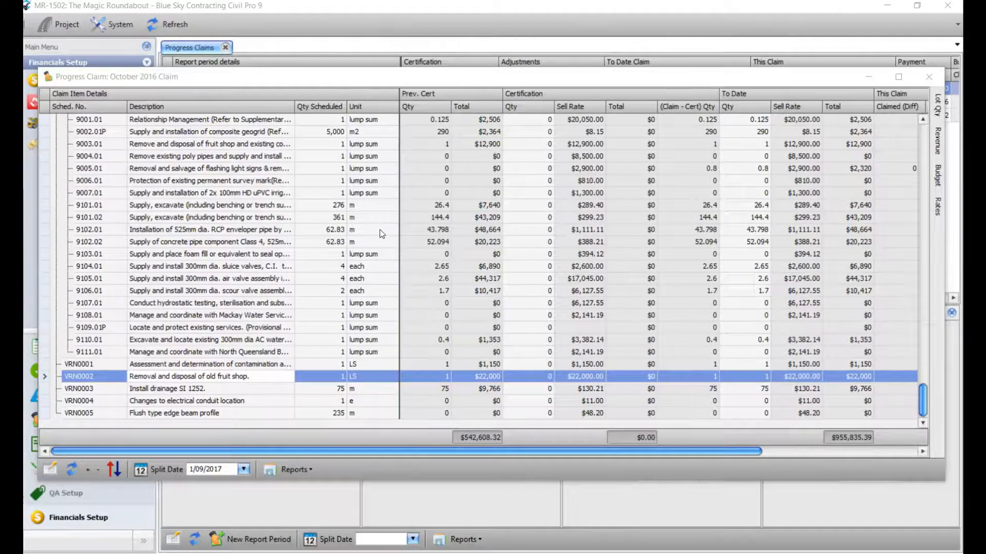
- Switch the claim grid to the Forecast view, showing $6,621,219.86 forecast at completion
left_click(272, 242)
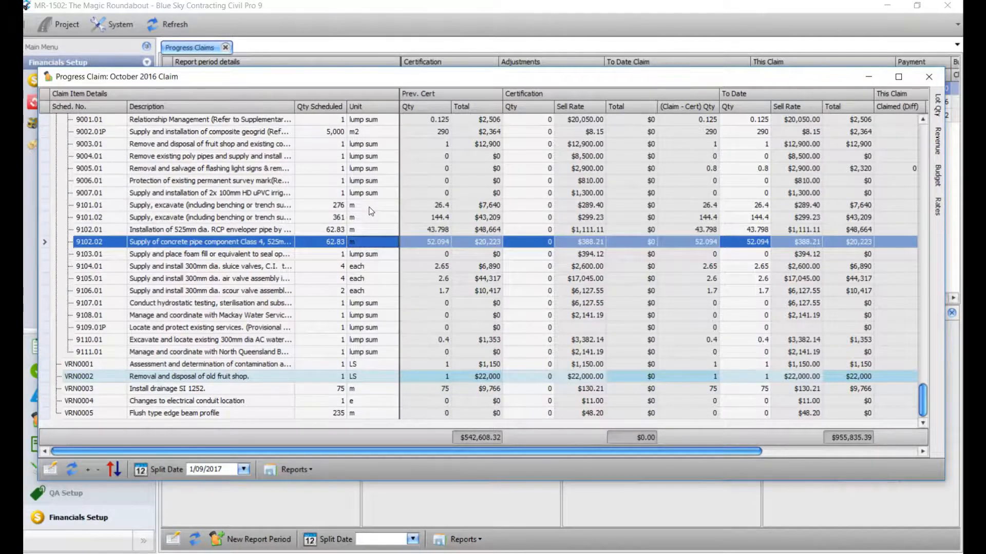
right_click(369, 206)
mouse_move(438, 426)
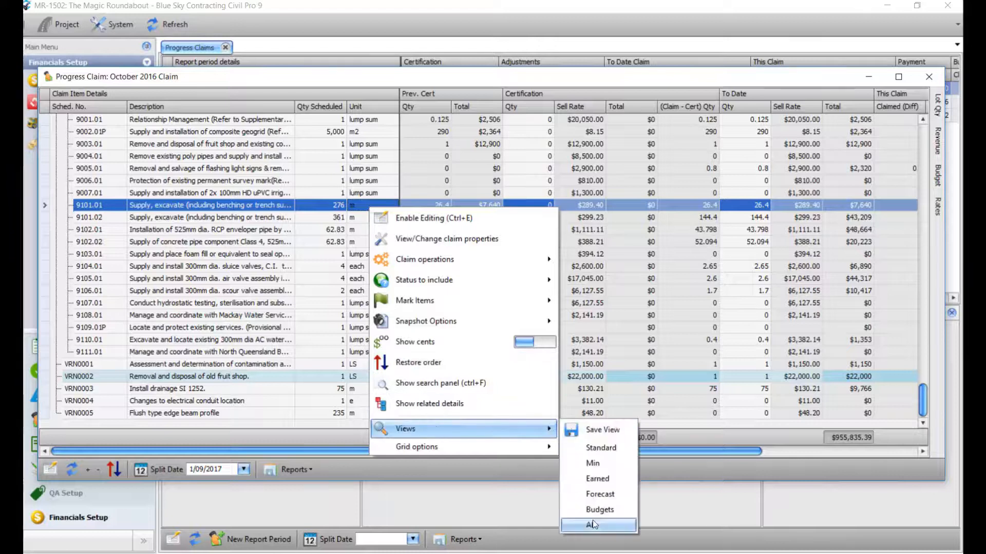
left_click(606, 498)
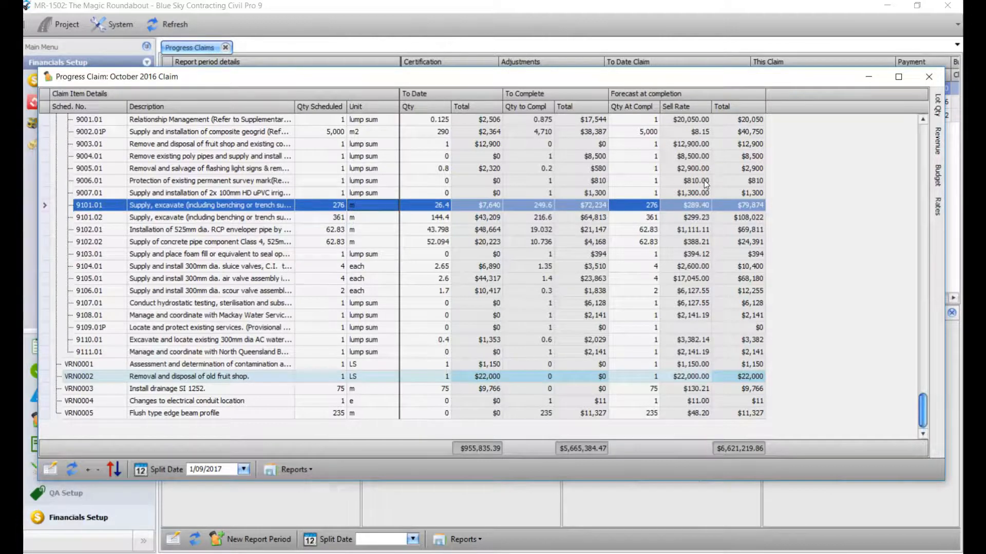
- Preview the 11-page Claim - completion report with to-date, at-completion and to-complete totals
left_click(293, 468)
mouse_move(289, 391)
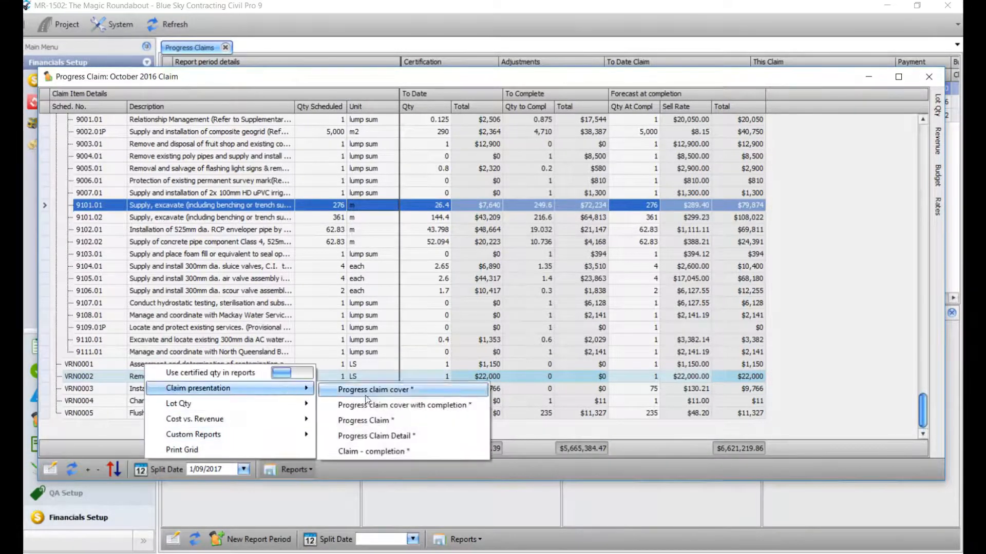
left_click(391, 451)
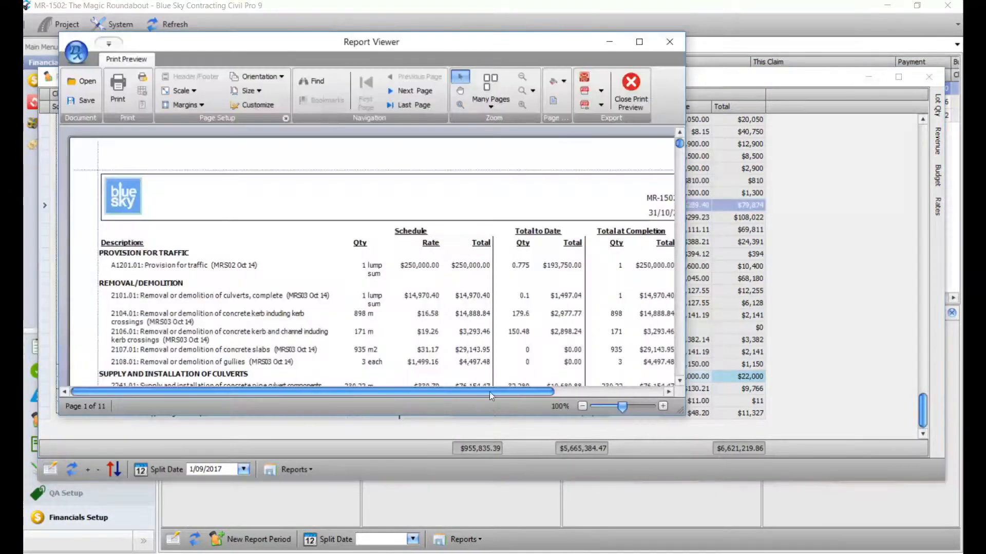
left_click_drag(489, 393, 589, 389)
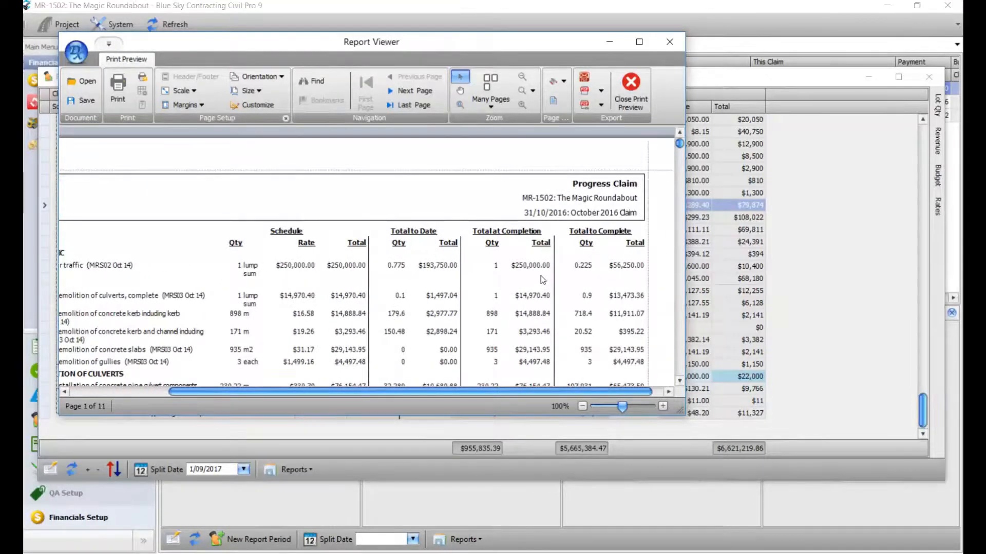